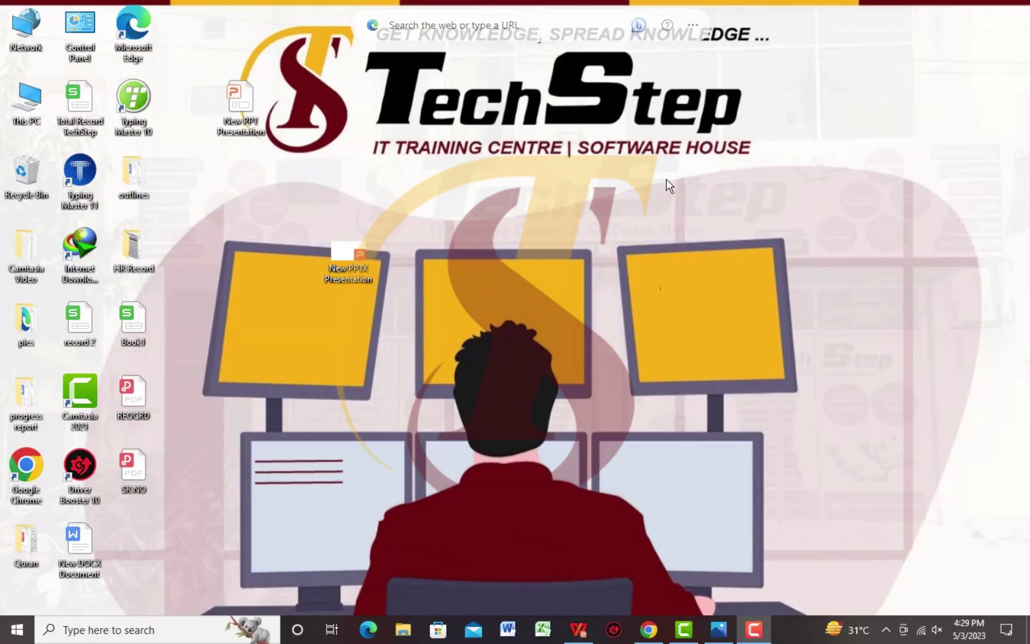
Step: Refresh the Windows desktop several times in a row
{"action": "right_click", "coordinate": [666, 198]}
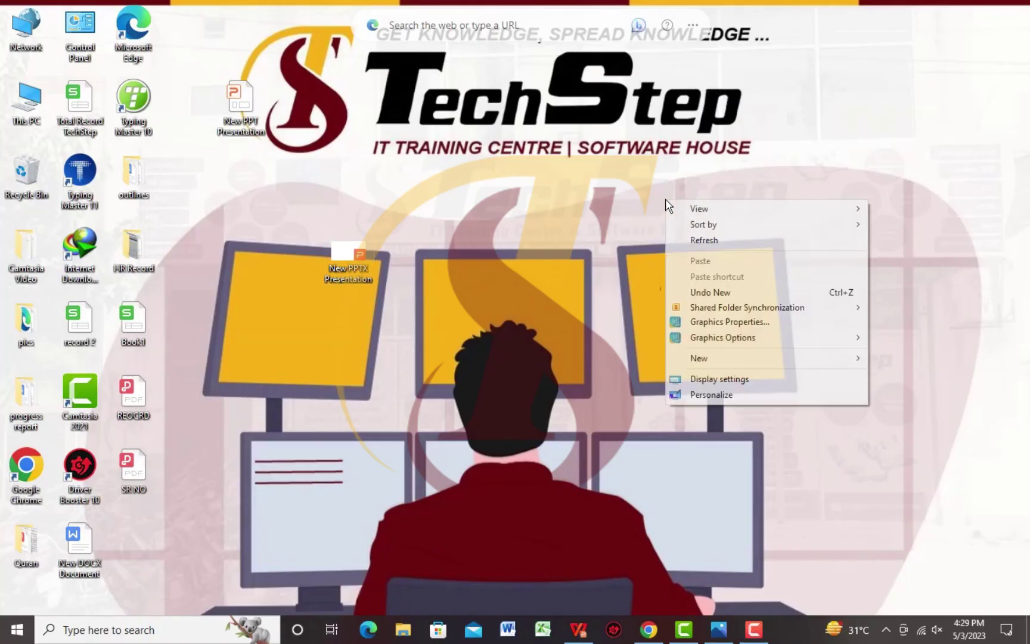
{"action": "left_click", "coordinate": [689, 239]}
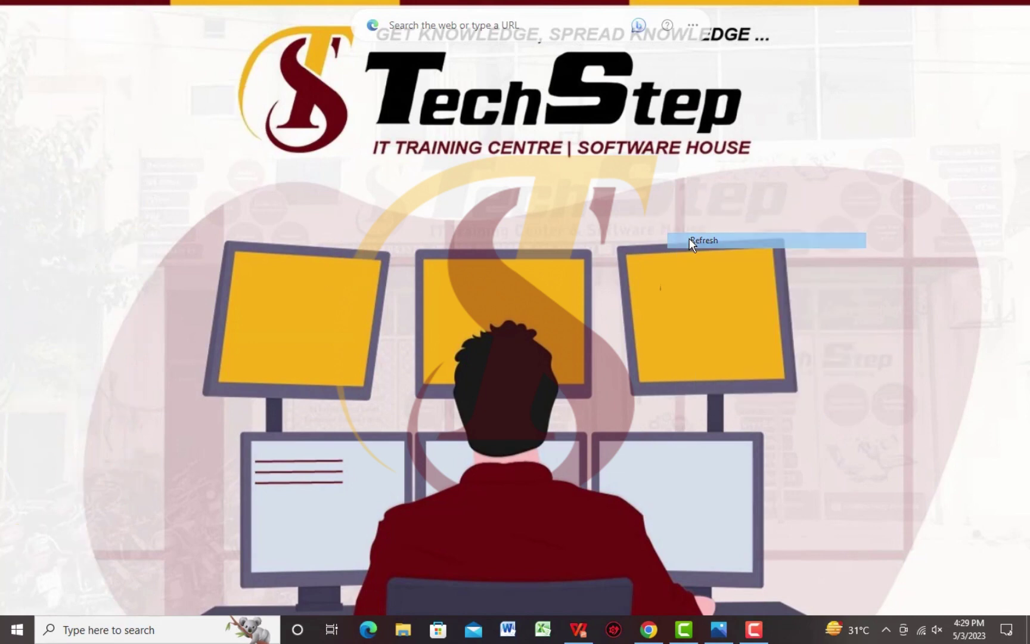
{"action": "right_click", "coordinate": [689, 238]}
{"action": "left_click", "coordinate": [709, 279]}
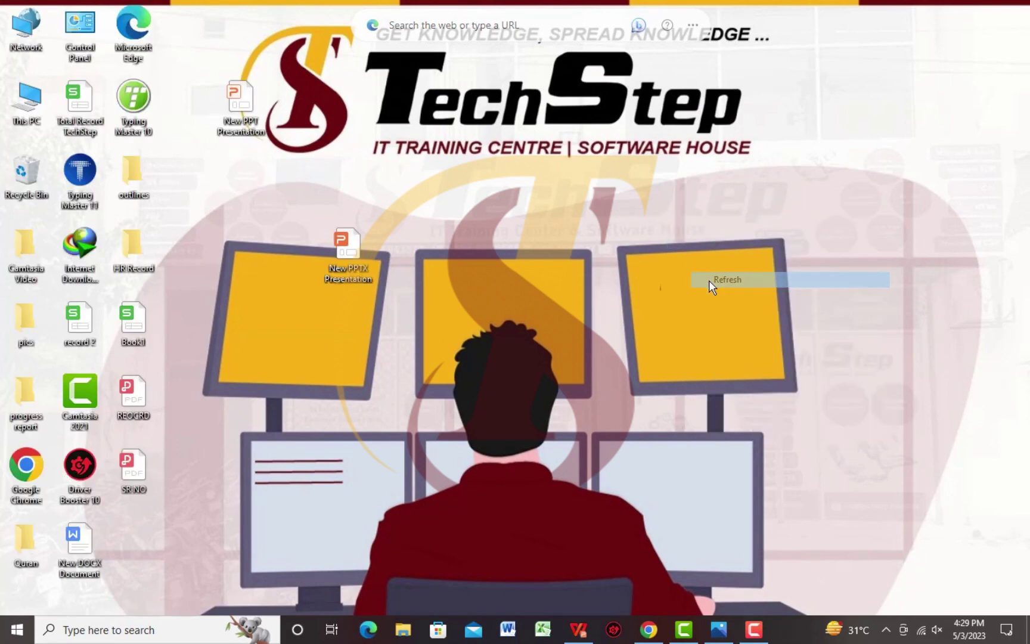
{"action": "right_click", "coordinate": [709, 281]}
{"action": "left_click", "coordinate": [736, 319]}
{"action": "right_click", "coordinate": [736, 317]}
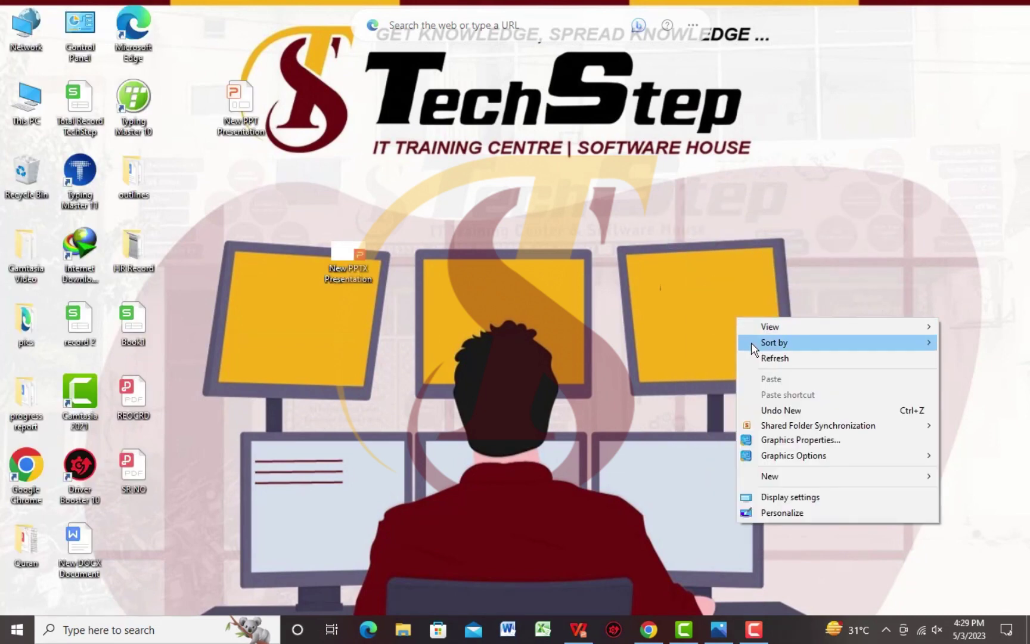
{"action": "left_click", "coordinate": [754, 353]}
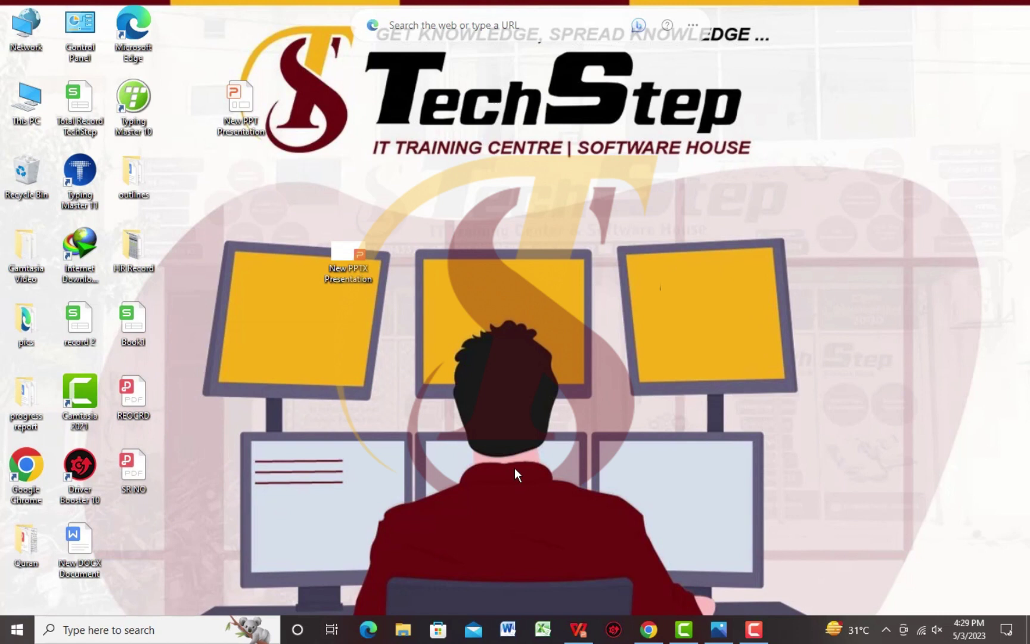
Step: Find and launch Microsoft Word 2010 through the Windows search, and dismiss the Office activation wizard
{"action": "left_click", "coordinate": [16, 634]}
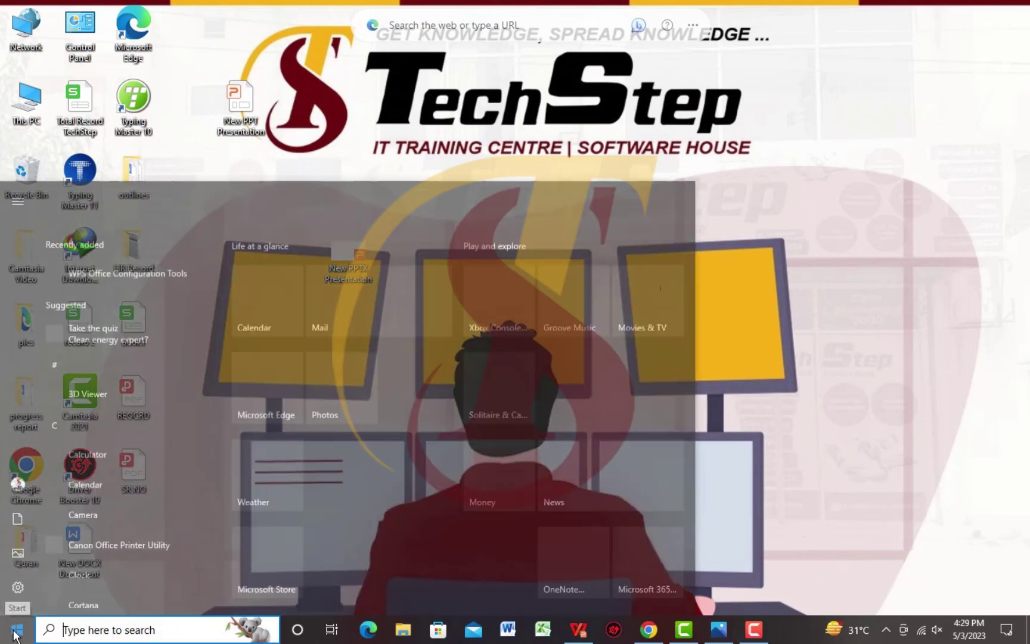
{"action": "left_click", "coordinate": [114, 632]}
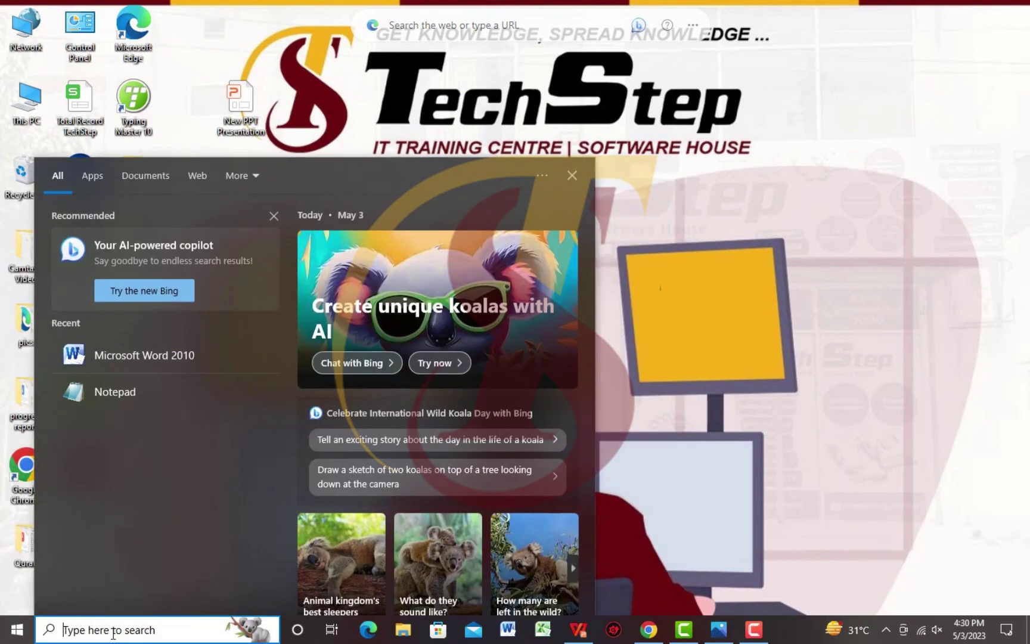
{"action": "type", "text": "ms"}
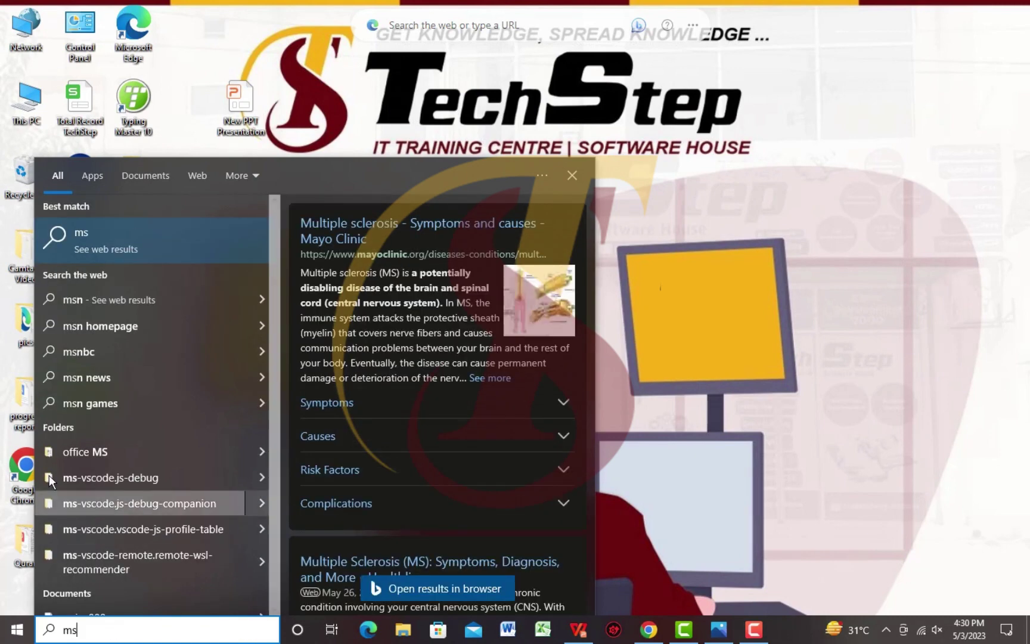
{"action": "key", "text": "BackSpace"}
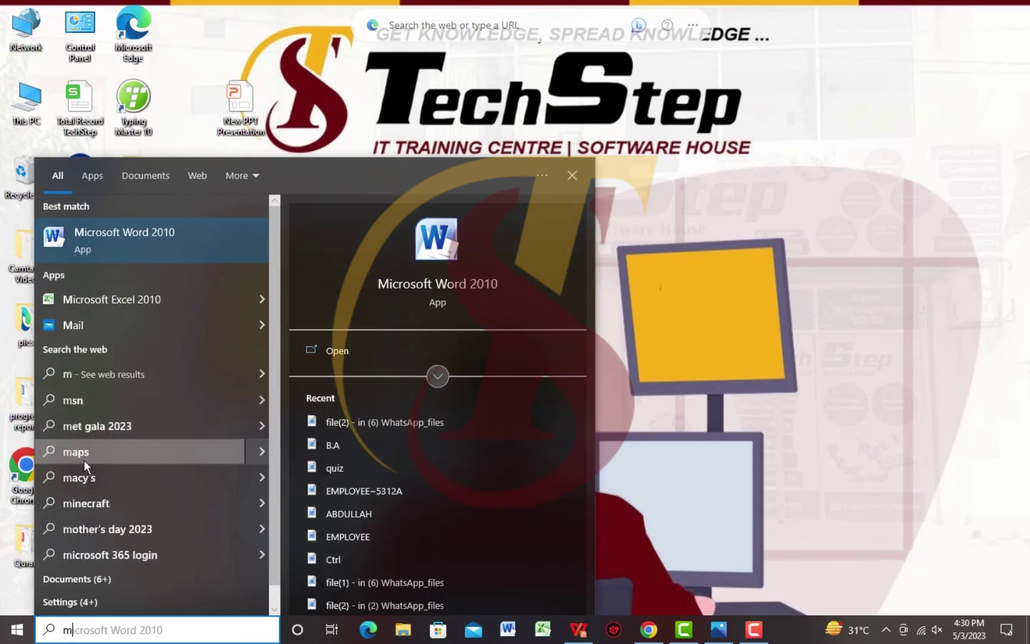
{"action": "left_click", "coordinate": [98, 258]}
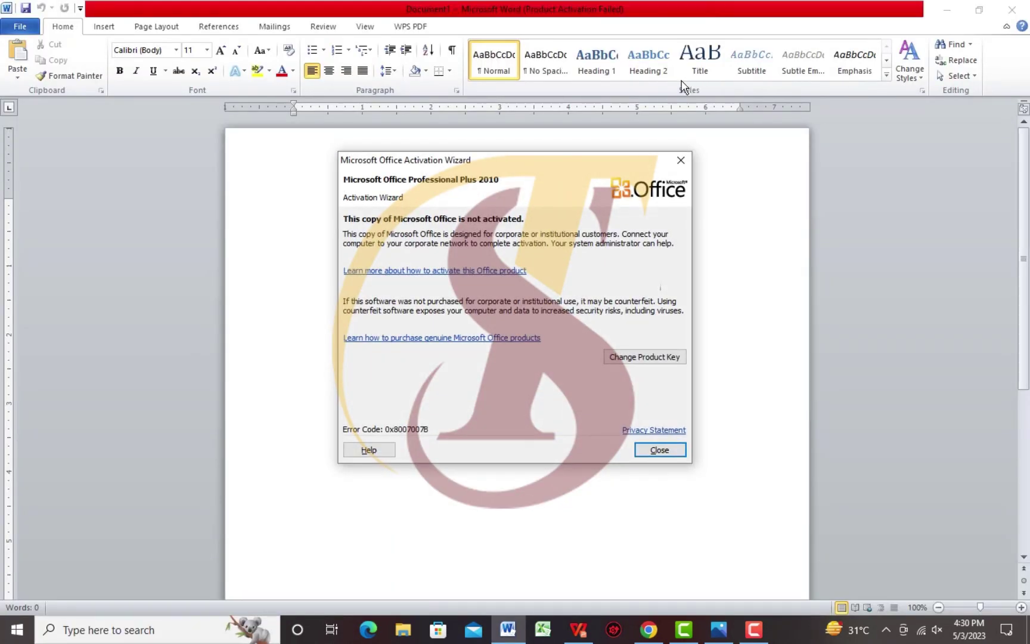
{"action": "left_click", "coordinate": [683, 161]}
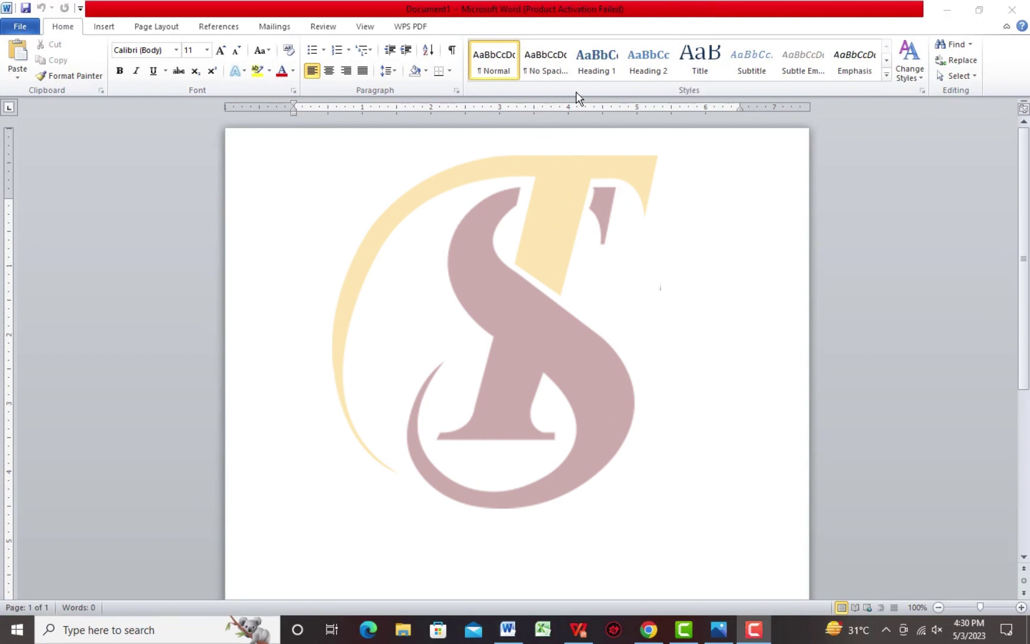
Step: Switch to the picture 8.jpg in Photos, examine the labelled parts of the Word window, and return to Word
{"action": "key", "text": "alt+Tab"}
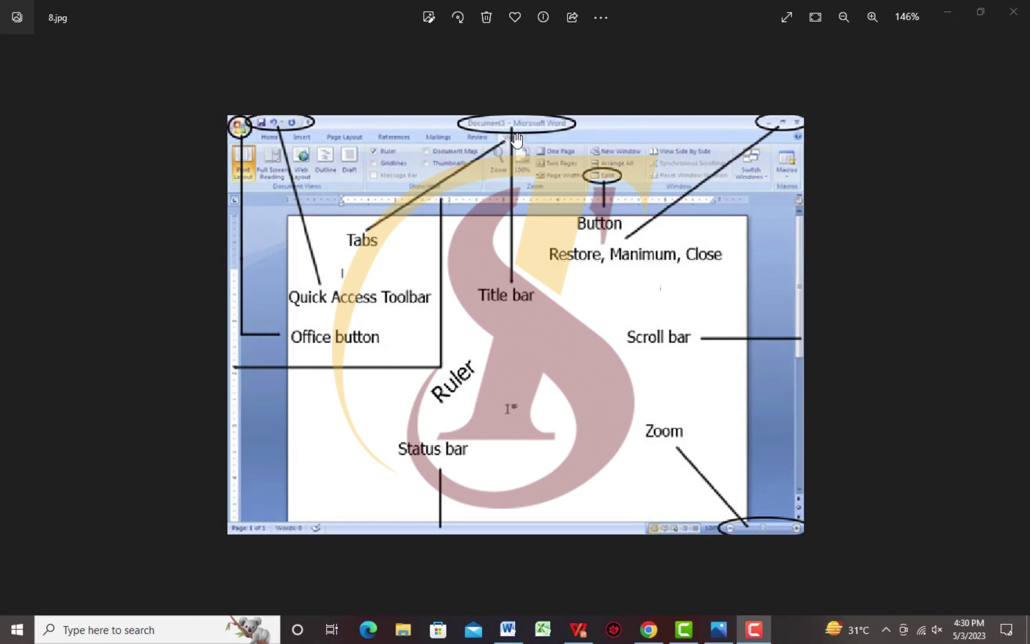
{"action": "scroll", "coordinate": [533, 262], "scroll_direction": "up", "scroll_amount": 1}
{"action": "scroll", "coordinate": [534, 262], "scroll_direction": "up", "scroll_amount": 1}
{"action": "scroll", "coordinate": [333, 233], "scroll_direction": "down", "scroll_amount": 1}
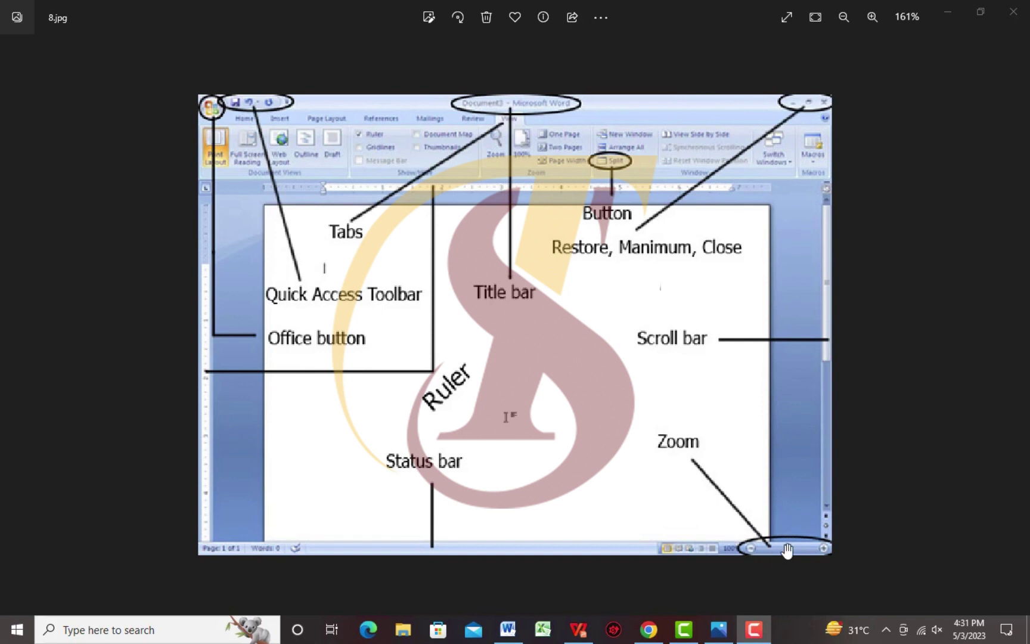
{"action": "key", "text": "alt+Tab"}
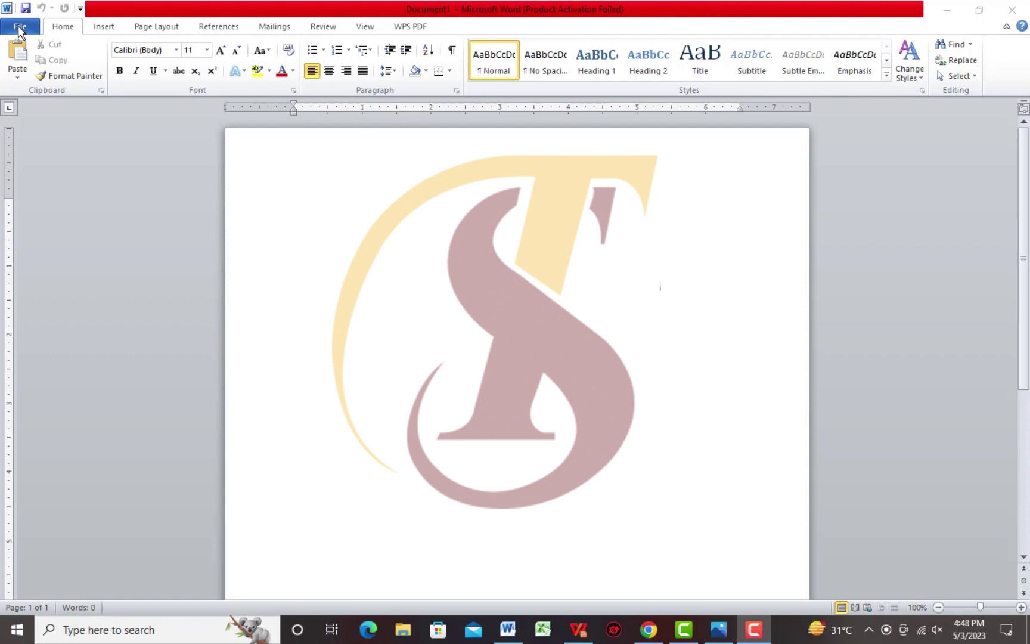
{"action": "key", "text": "alt+Tab"}
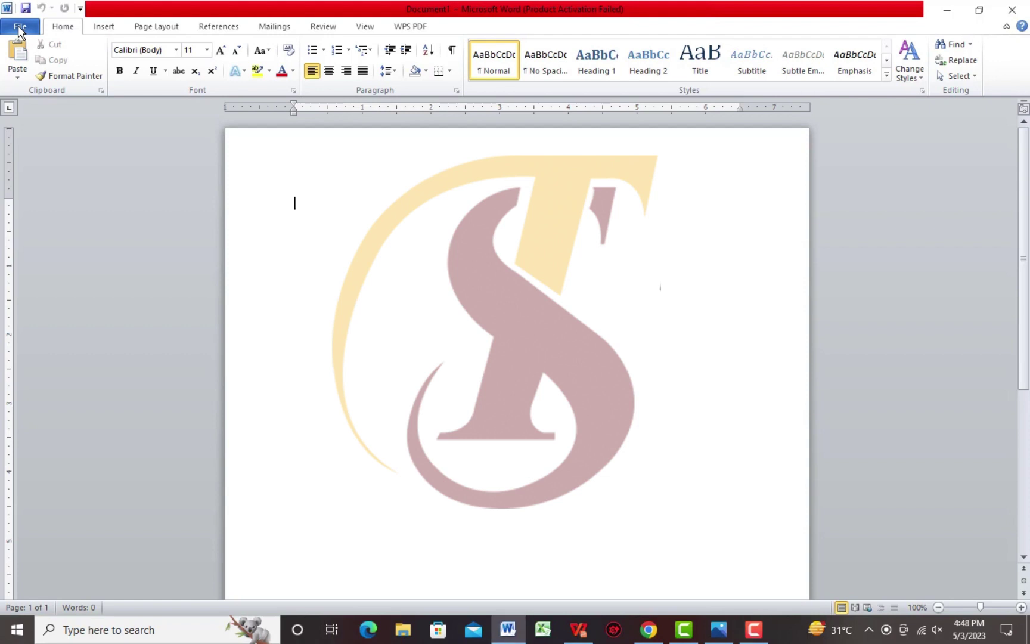
Step: Look through Word's recent documents and recent places, and return to the blank document
{"action": "left_click", "coordinate": [20, 27]}
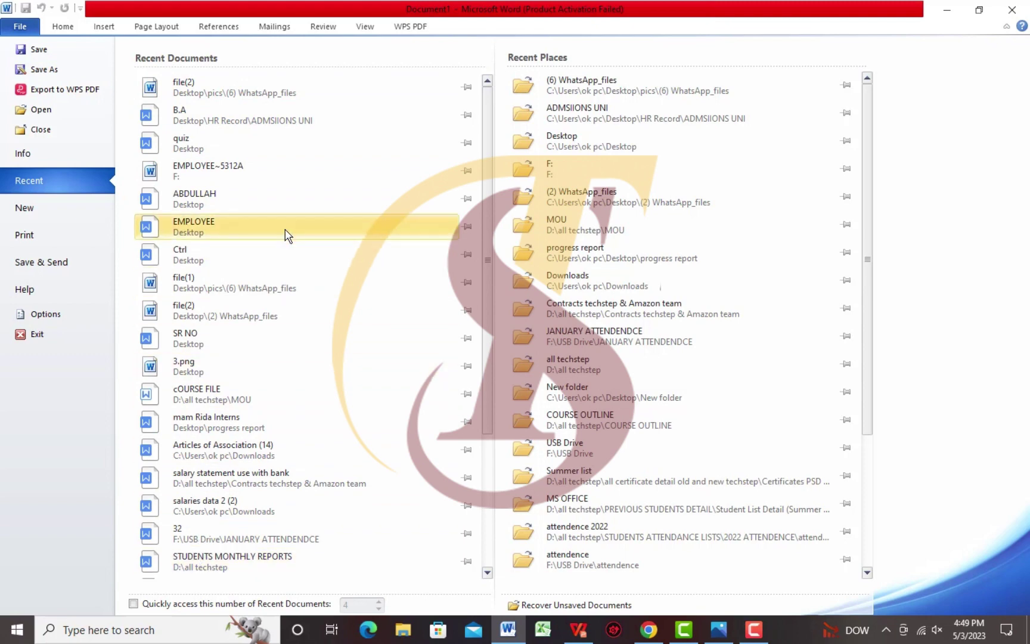
{"action": "scroll", "coordinate": [287, 233], "scroll_direction": "down", "scroll_amount": 2}
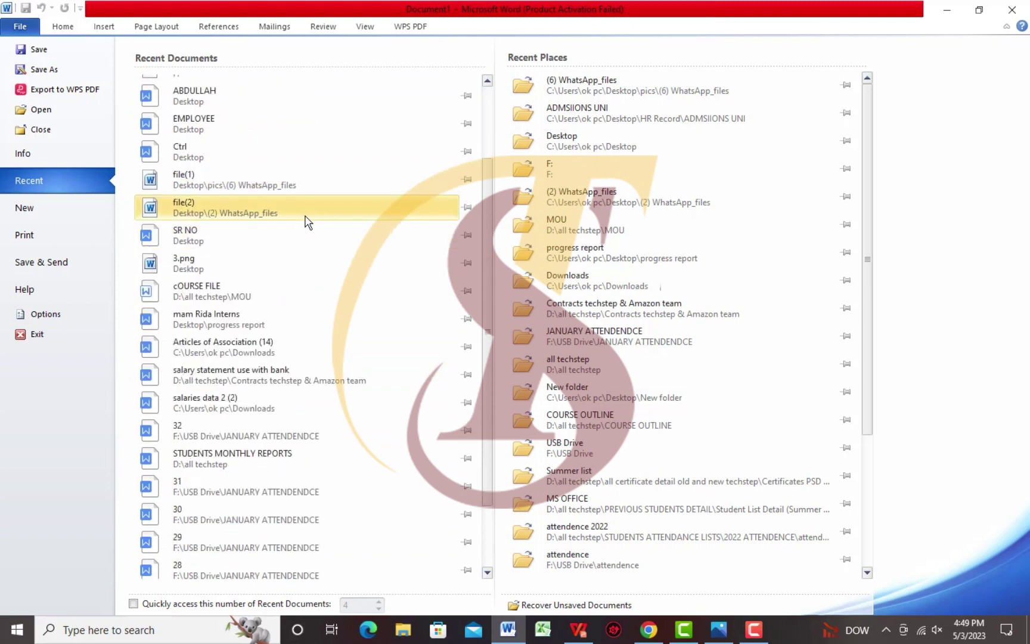
{"action": "scroll", "coordinate": [298, 237], "scroll_direction": "up", "scroll_amount": 2}
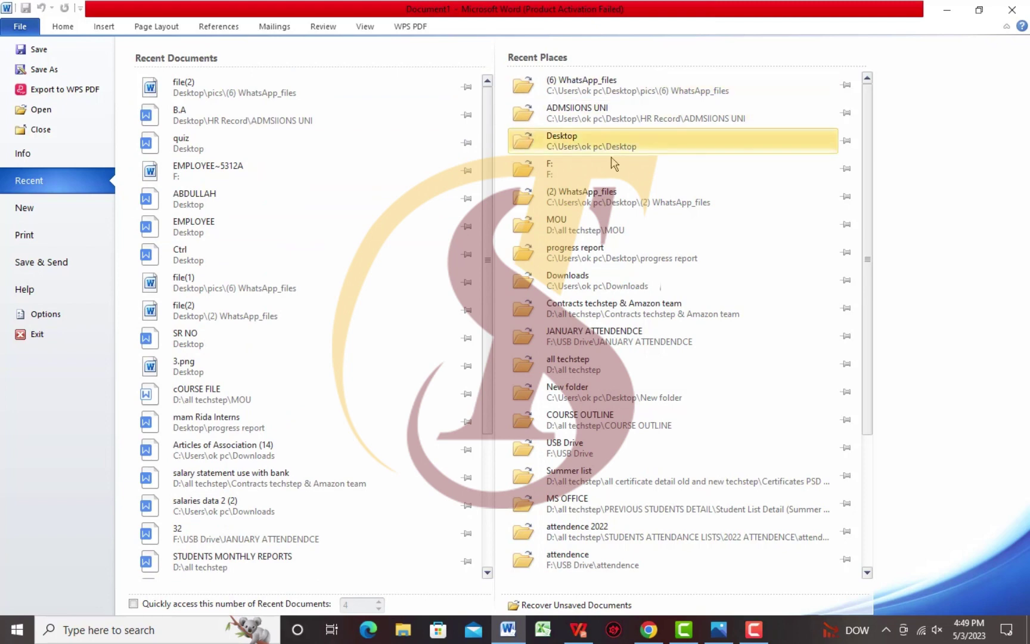
{"action": "scroll", "coordinate": [616, 280], "scroll_direction": "down", "scroll_amount": 3}
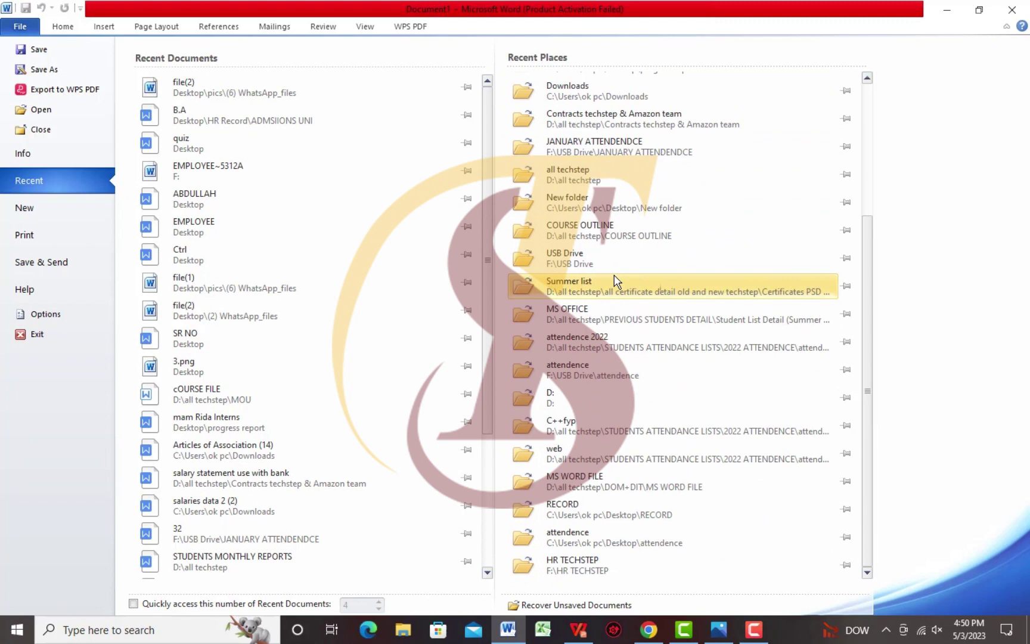
{"action": "scroll", "coordinate": [616, 280], "scroll_direction": "up", "scroll_amount": 3}
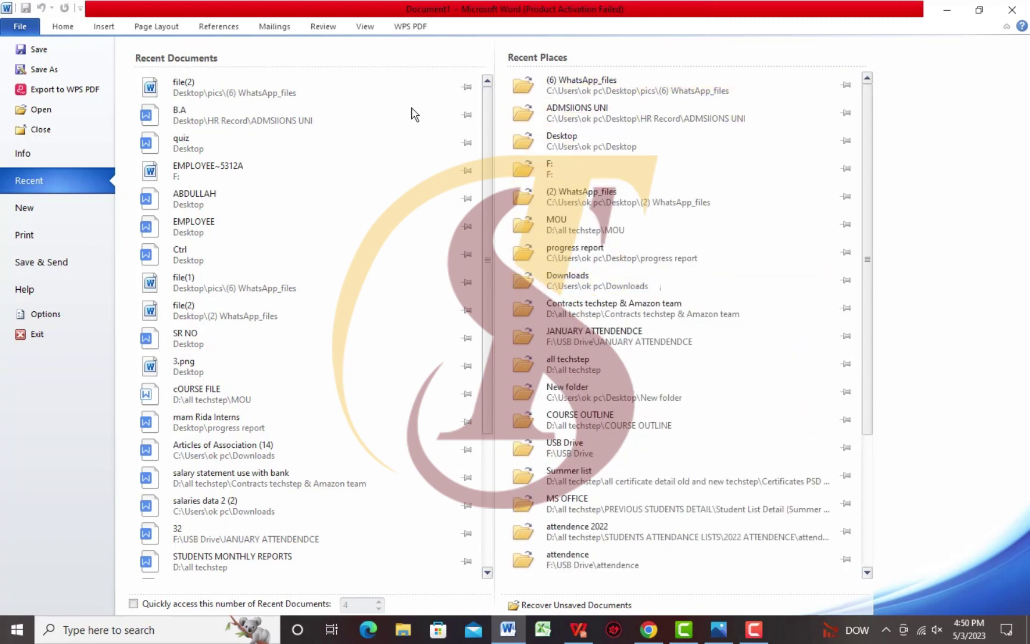
{"action": "left_click", "coordinate": [54, 30]}
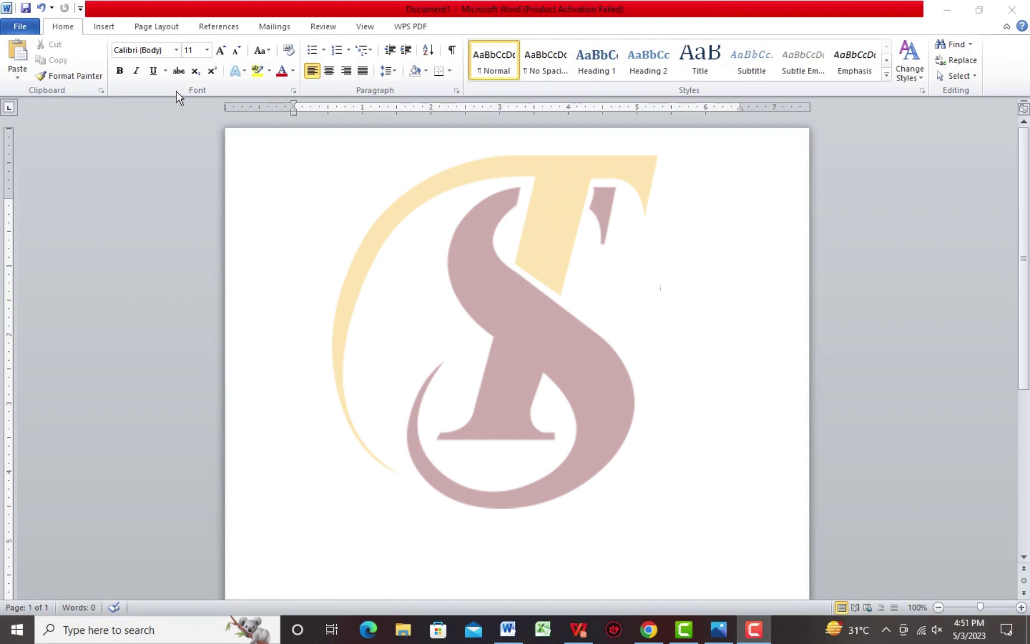
Step: Enter the text TechStep on the first line of the blank document and dismiss the paste options
{"action": "left_click", "coordinate": [336, 234]}
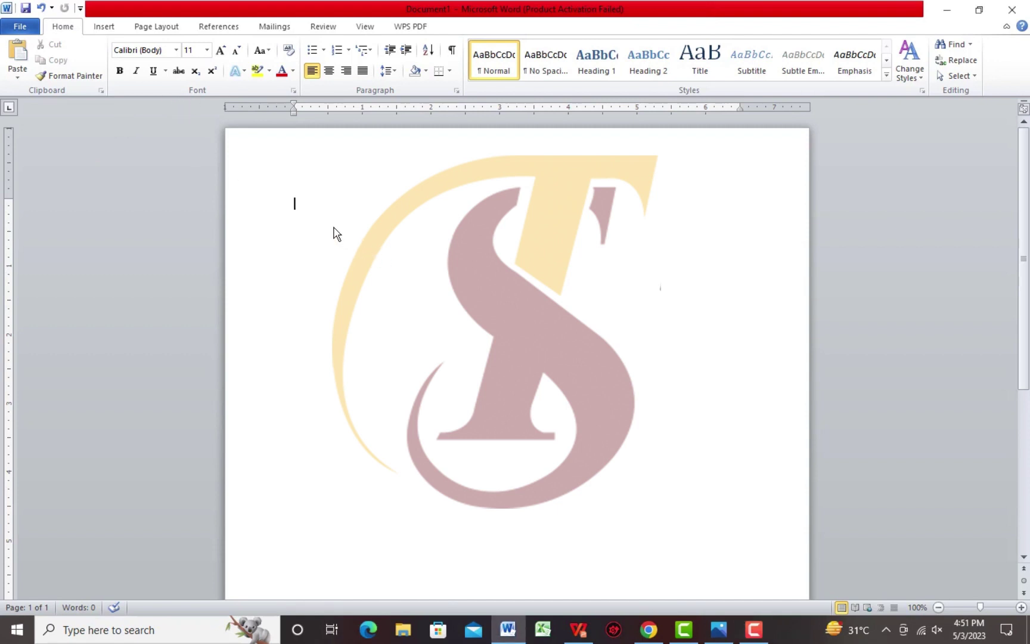
{"action": "type", "text": "TechStep"}
{"action": "key", "text": "BackSpace"}
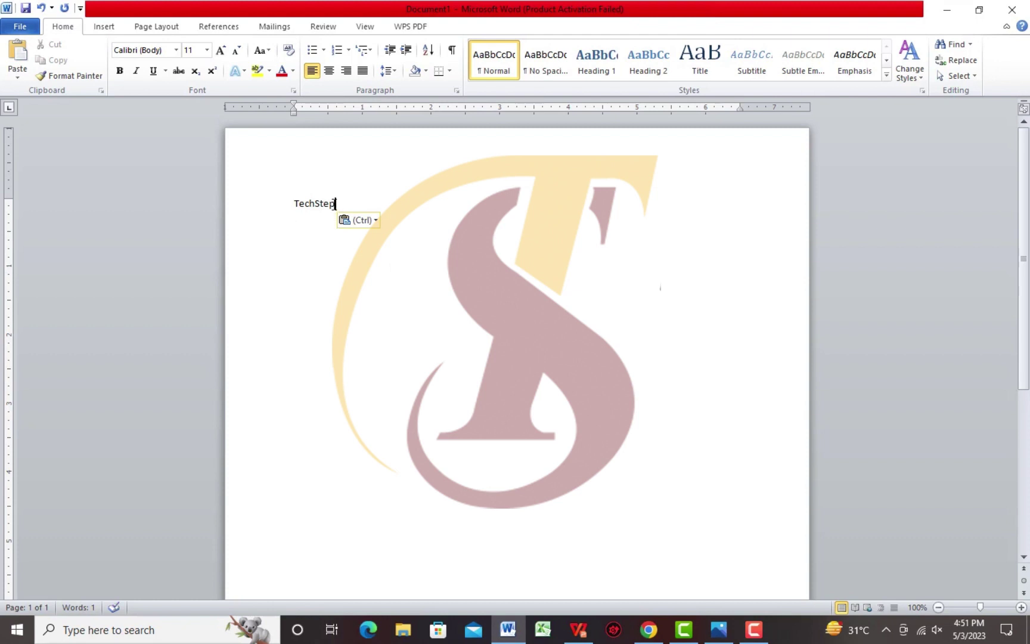
{"action": "key", "text": "Escape"}
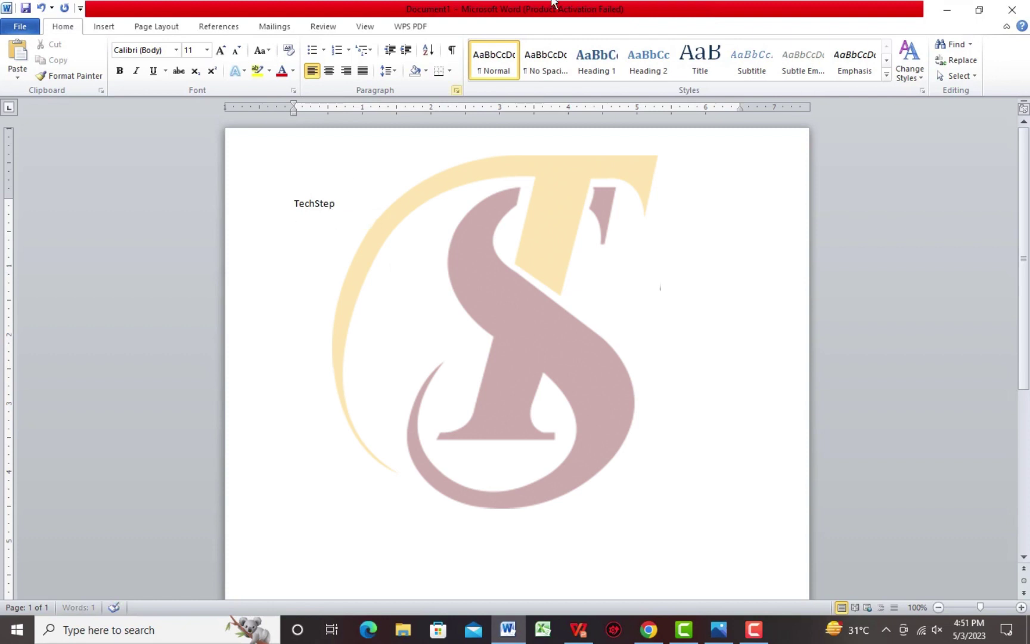
Step: Enlarge the TechStep text to font size 24 using Grow Font
{"action": "left_click_drag", "start_coordinate": [337, 206], "coordinate": [292, 192]}
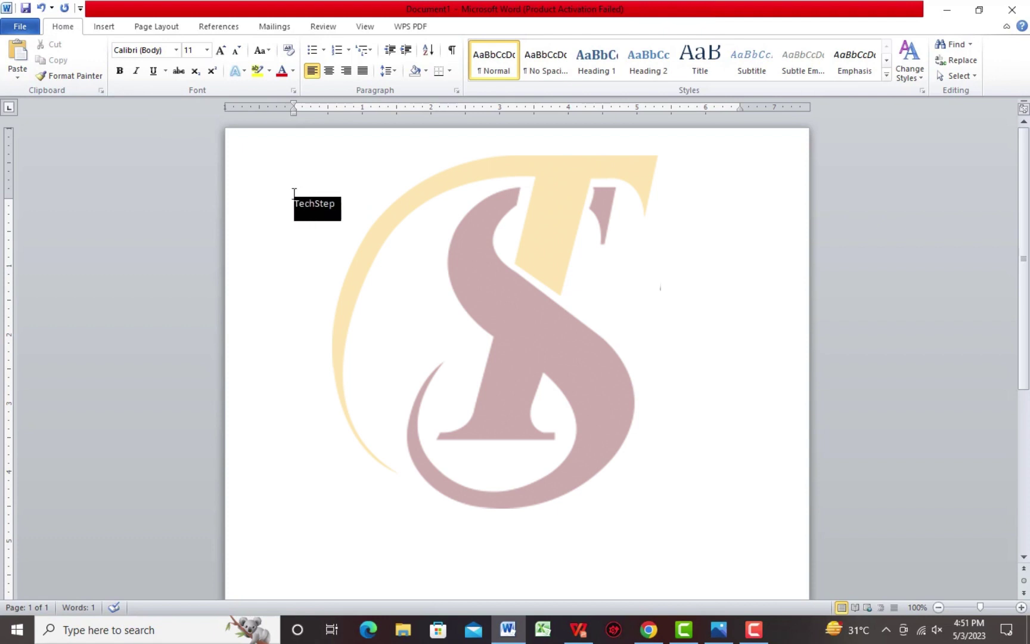
{"action": "left_click", "coordinate": [220, 50]}
{"action": "left_click", "coordinate": [221, 50]}
{"action": "left_click", "coordinate": [221, 51]}
{"action": "left_click", "coordinate": [221, 51]}
{"action": "left_click", "coordinate": [221, 51]}
{"action": "left_click", "coordinate": [220, 51]}
{"action": "left_click", "coordinate": [225, 50]}
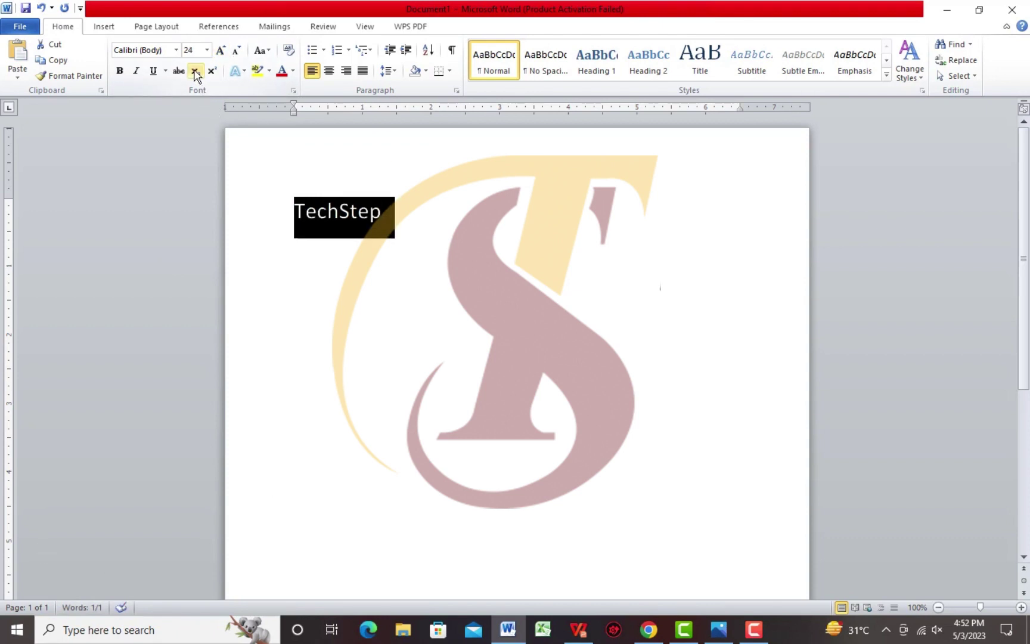
Step: Browse the available fonts for the TechStep text without applying one
{"action": "left_click", "coordinate": [176, 50]}
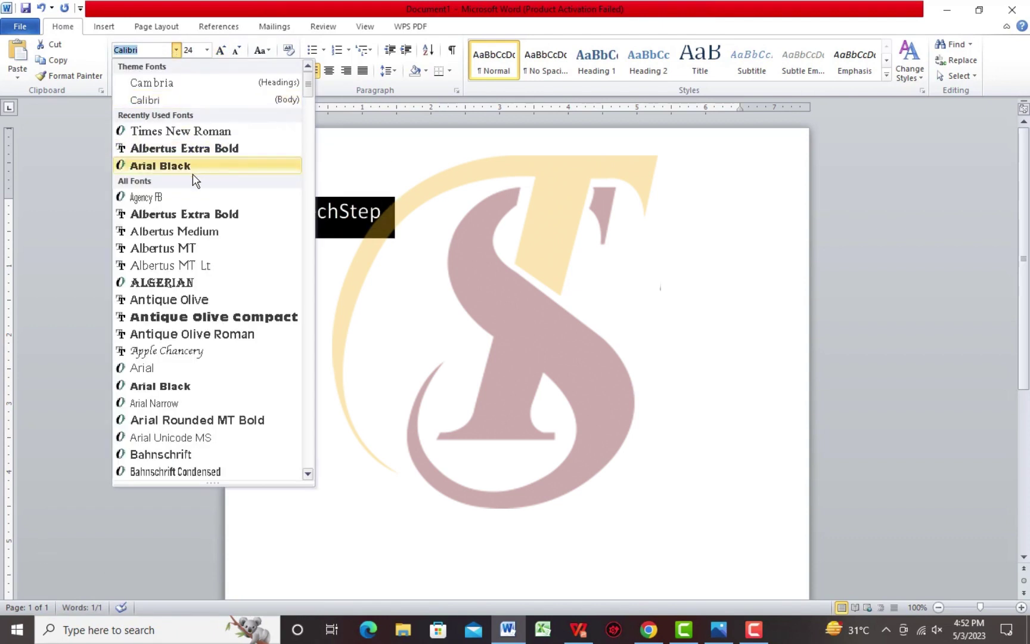
{"action": "scroll", "coordinate": [192, 182], "scroll_direction": "down", "scroll_amount": 3}
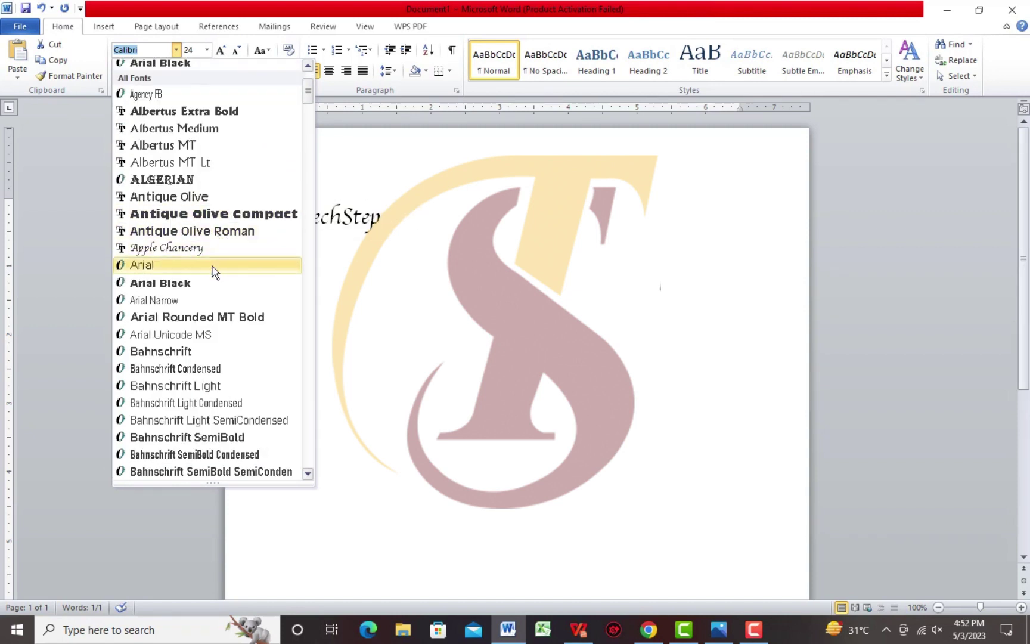
{"action": "left_click", "coordinate": [301, 164]}
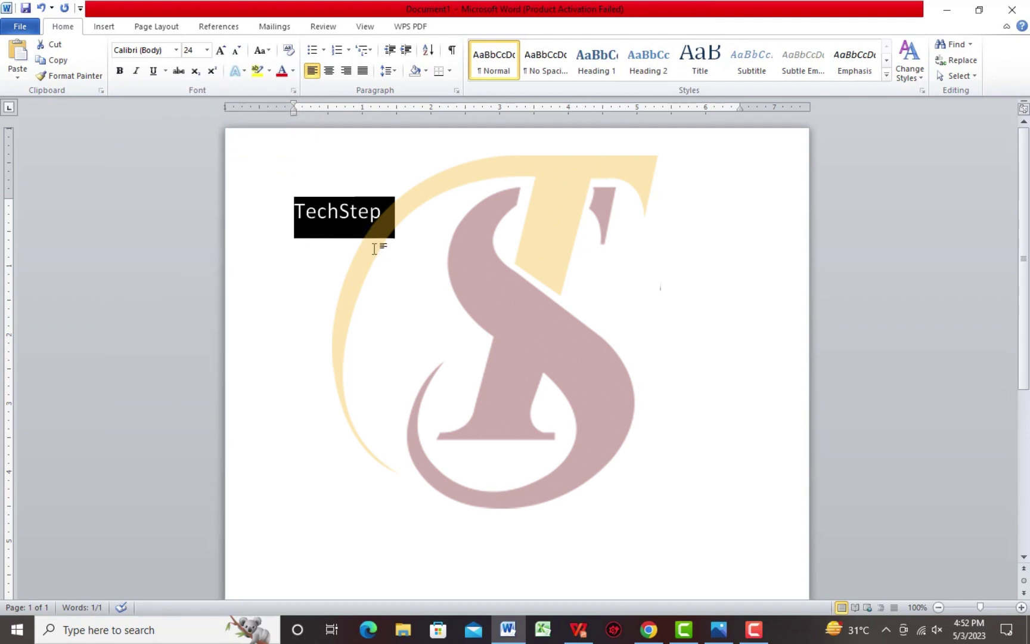
{"action": "left_click", "coordinate": [666, 517]}
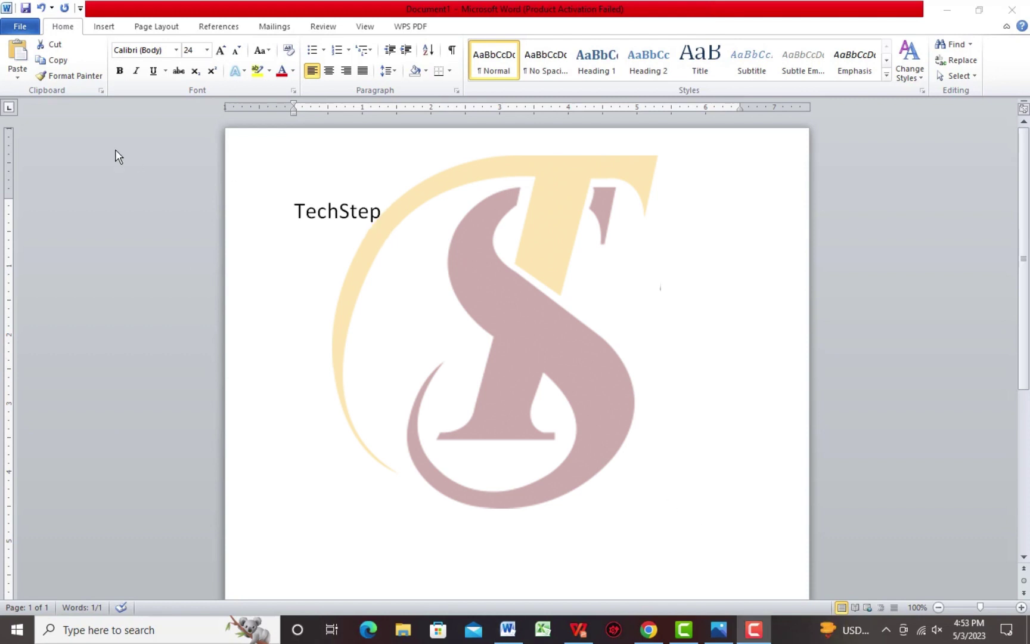
Step: Make the TechStep text bold, and try italic on it before removing the italic again
{"action": "double_click", "coordinate": [387, 212]}
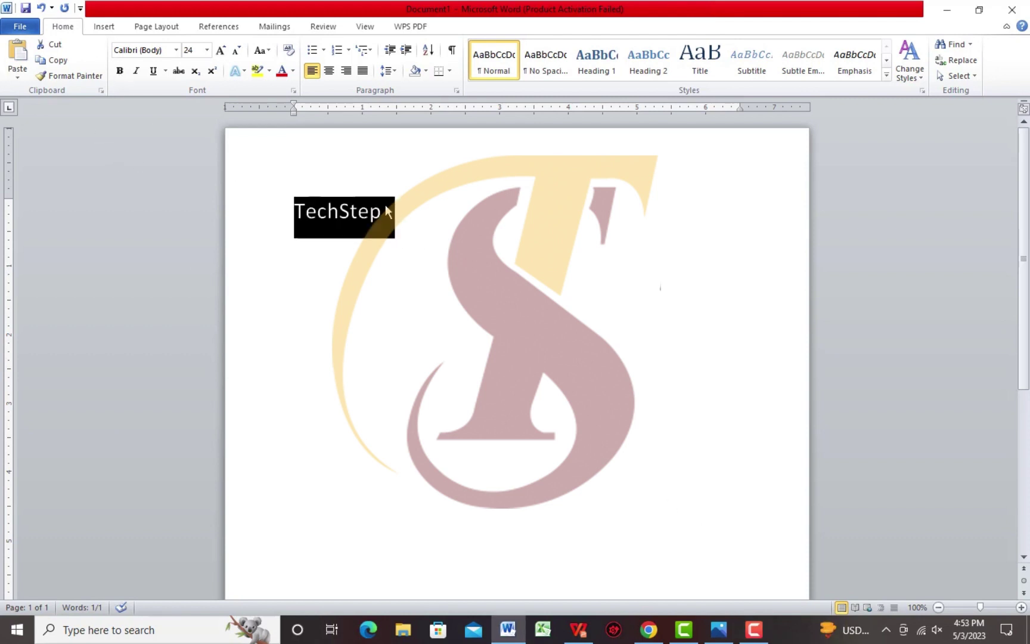
{"action": "left_click_drag", "start_coordinate": [383, 219], "coordinate": [282, 201]}
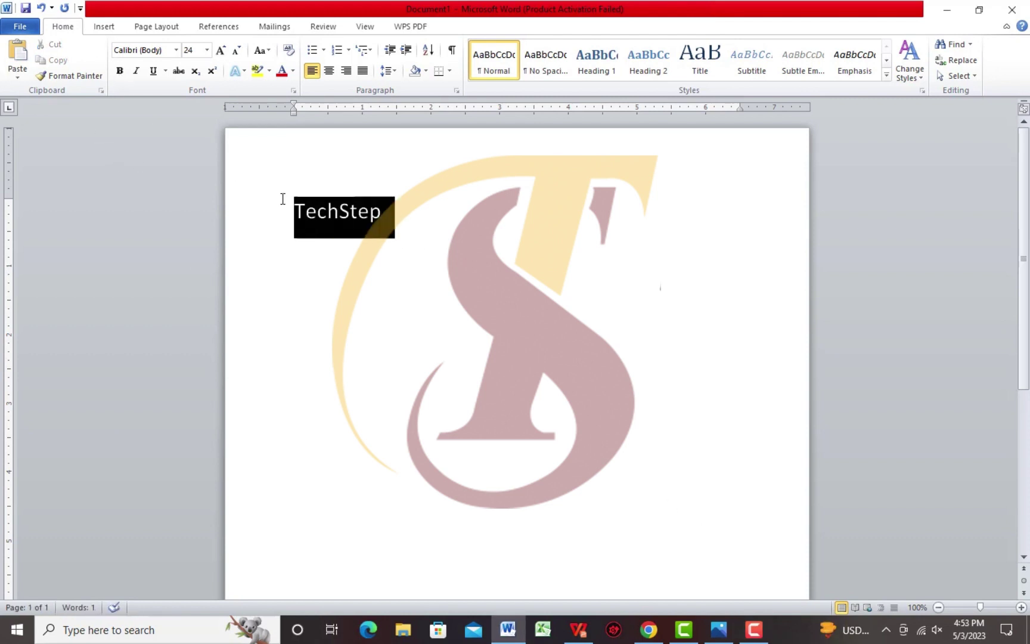
{"action": "left_click", "coordinate": [120, 73]}
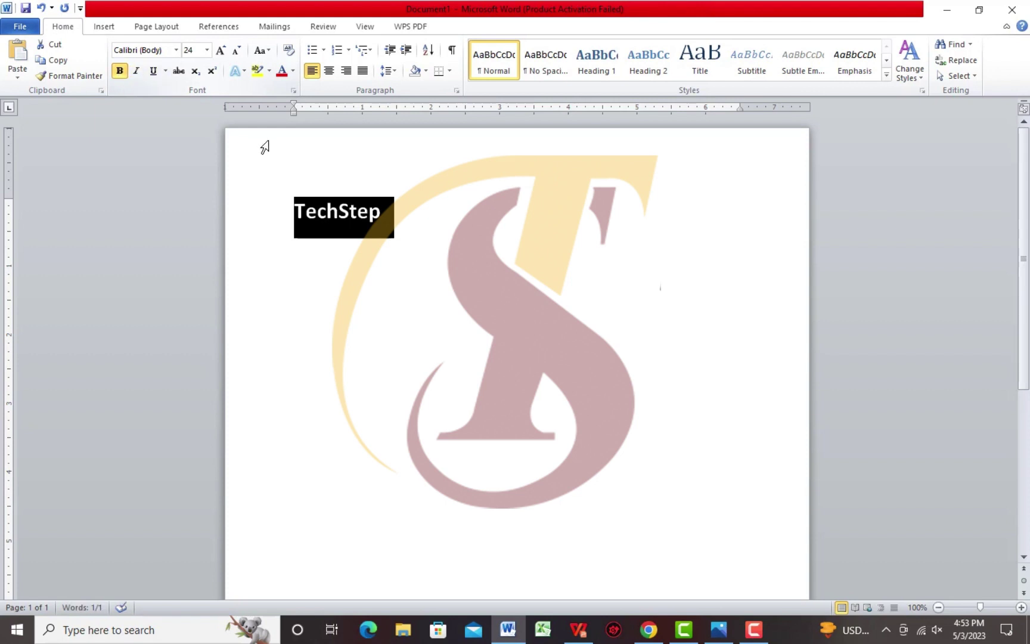
{"action": "left_click", "coordinate": [137, 72]}
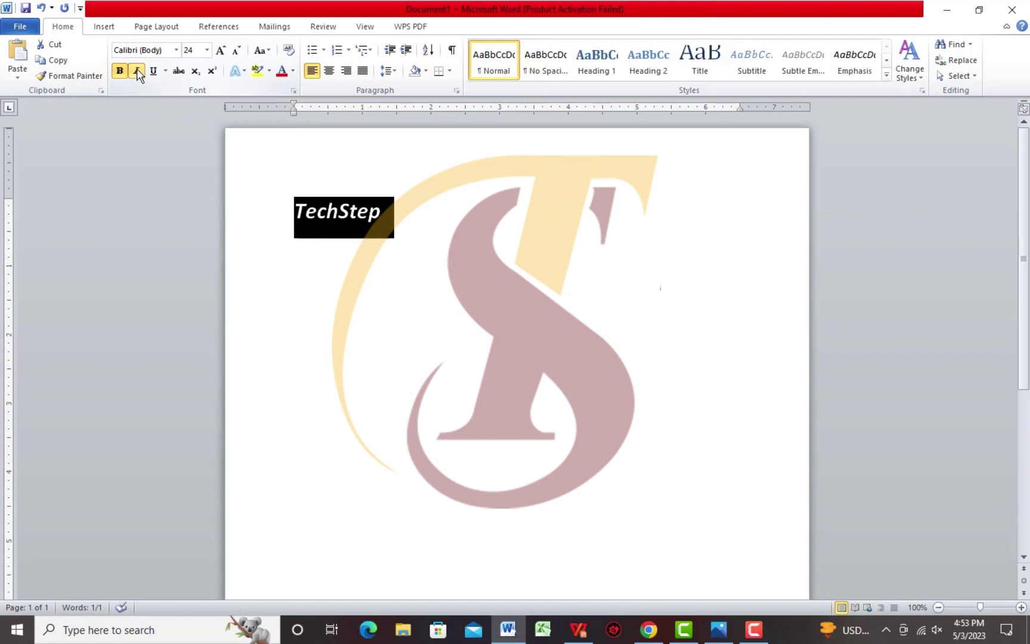
{"action": "left_click", "coordinate": [137, 72]}
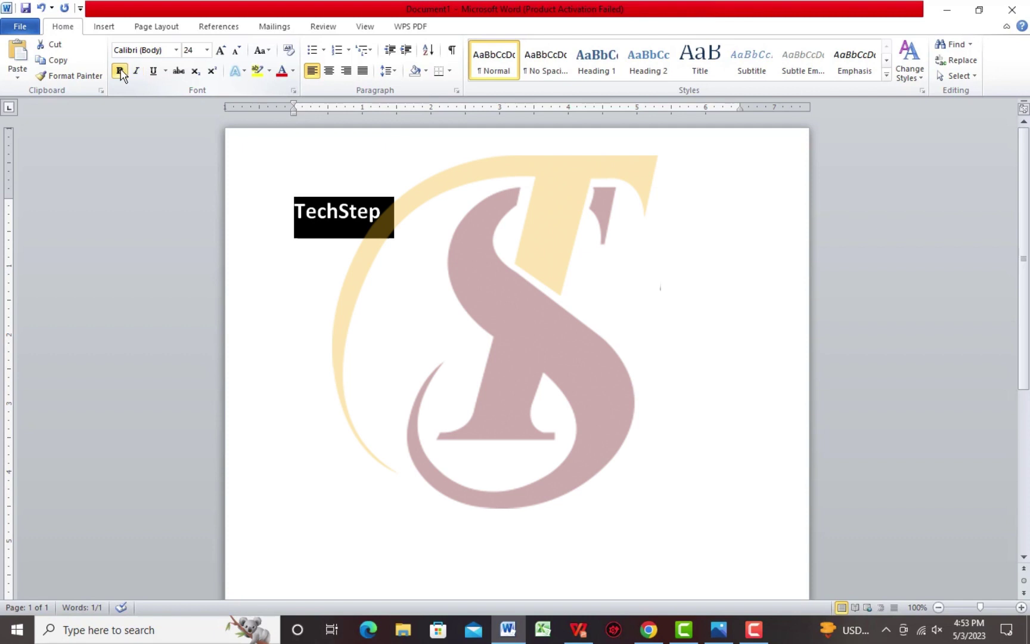
Step: Keep the TechStep text bold with a single underline, previewing other underline styles and confirming the additional underline options
{"action": "left_click", "coordinate": [119, 72]}
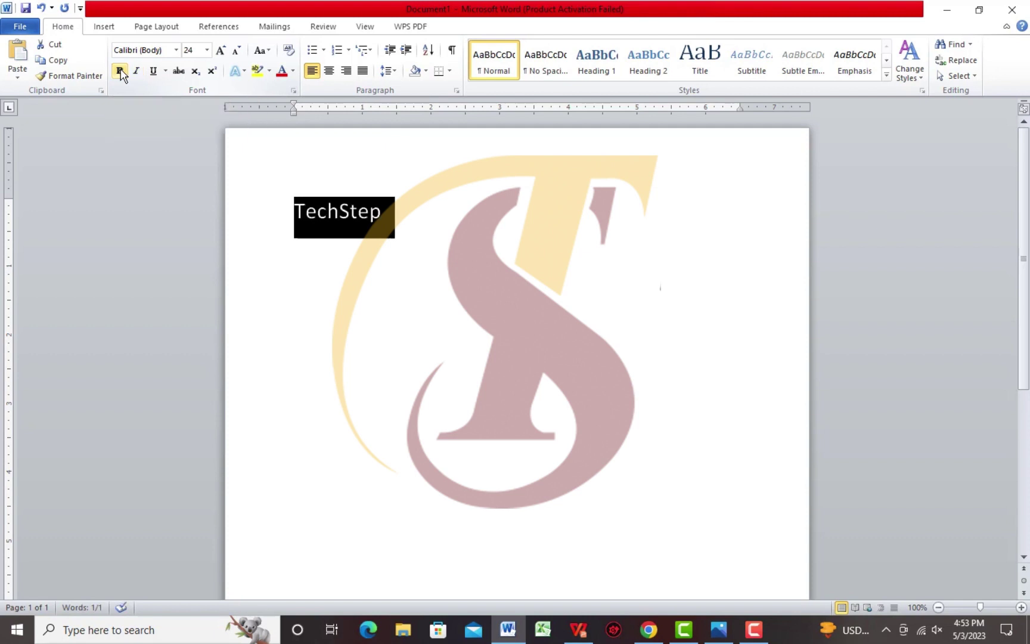
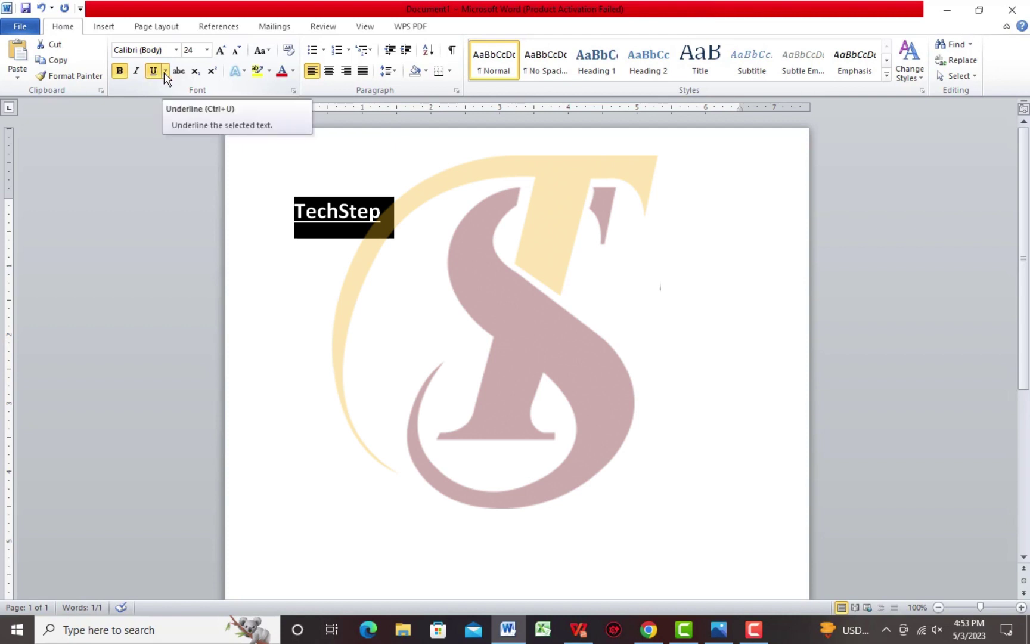
{"action": "left_click", "coordinate": [165, 72]}
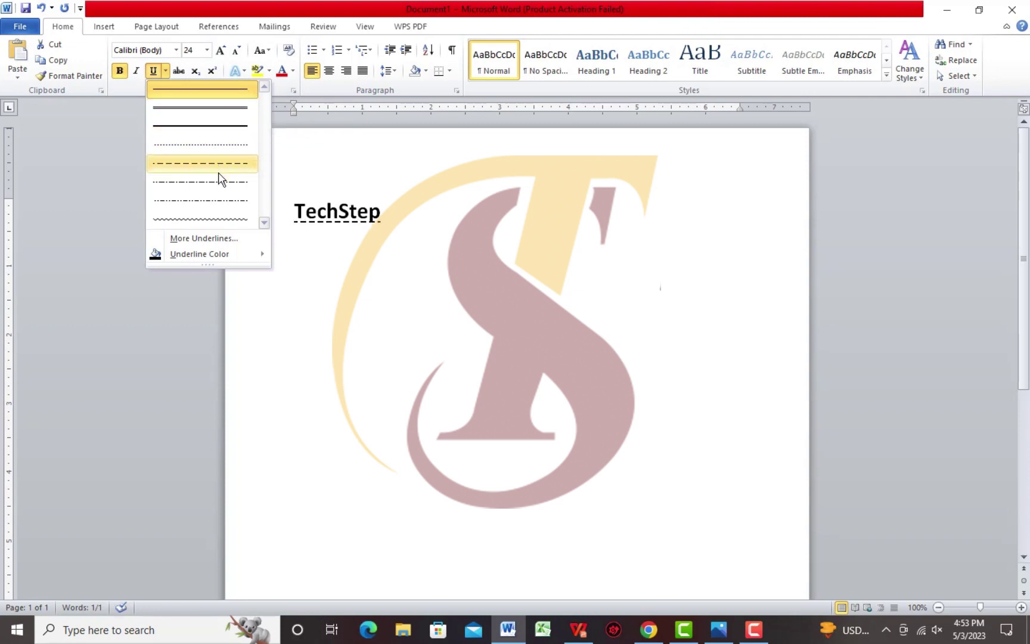
{"action": "left_click", "coordinate": [224, 238]}
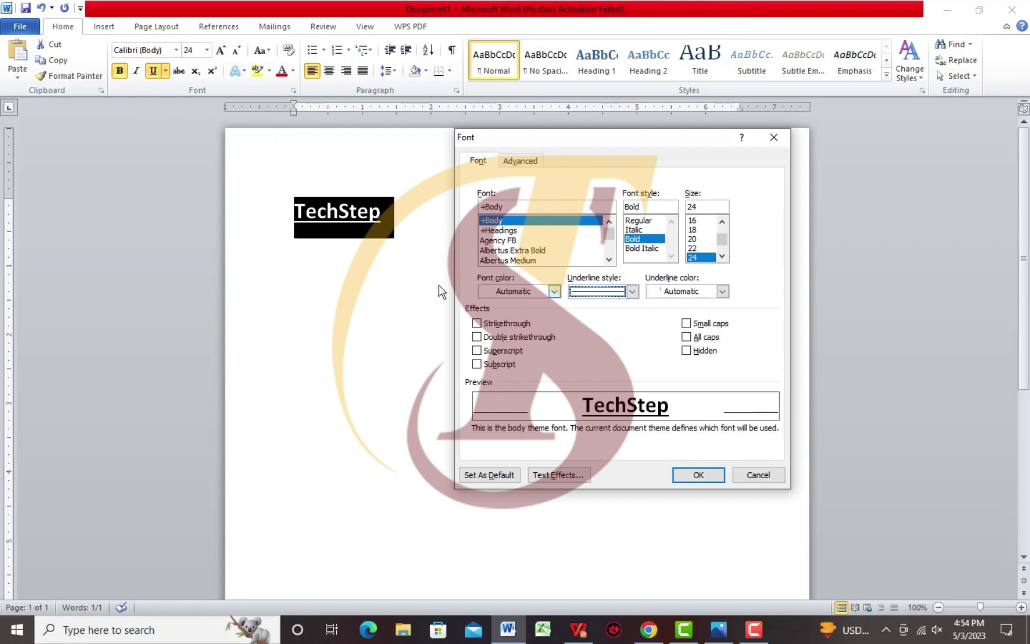
{"action": "left_click", "coordinate": [704, 476]}
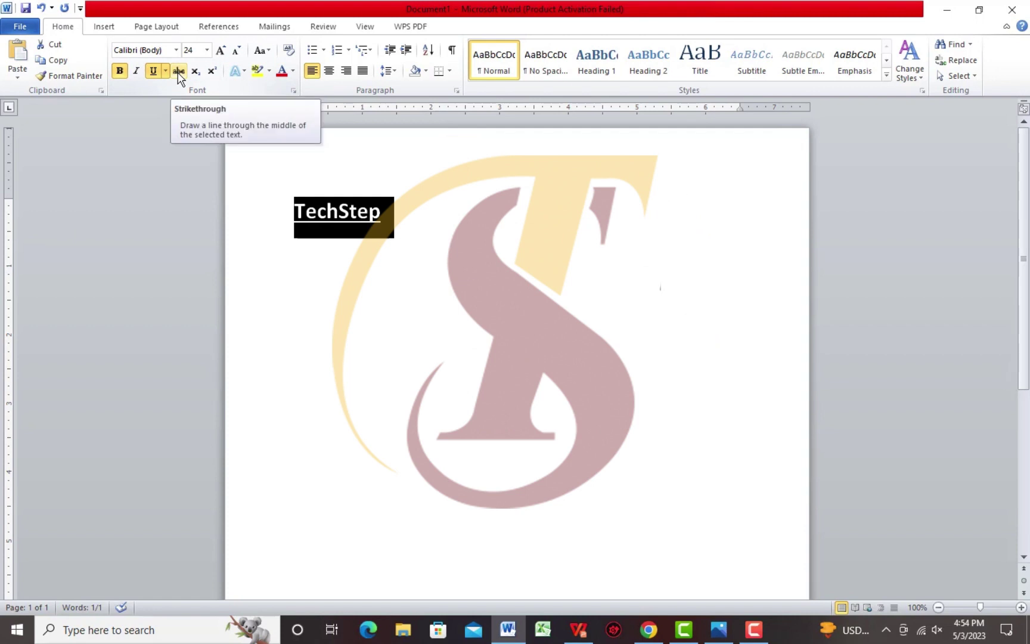
Step: Try strikethrough on the TechStep text and remove it again
{"action": "left_click", "coordinate": [178, 71]}
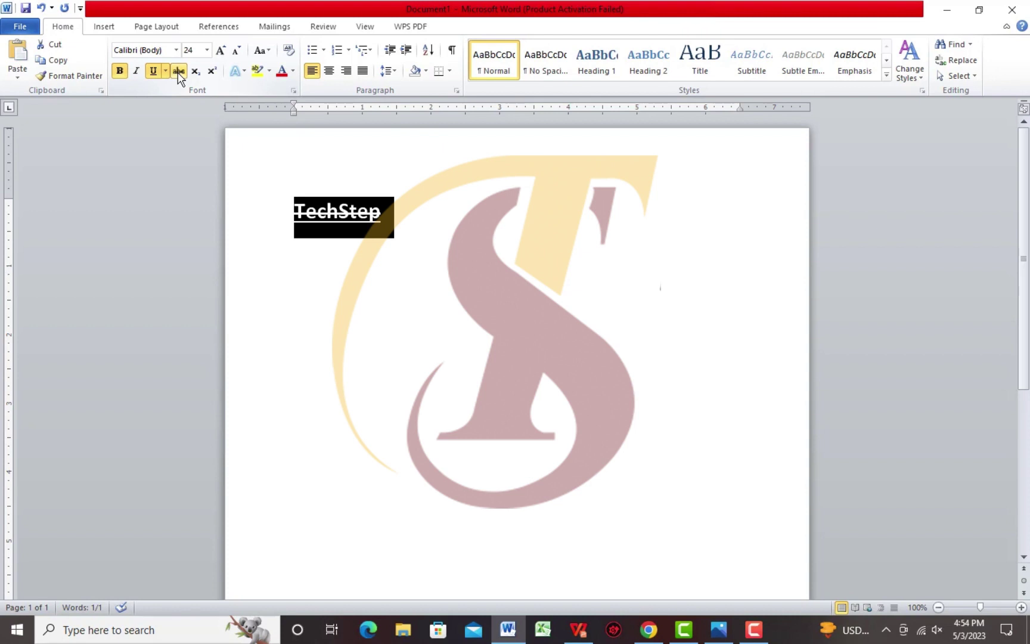
{"action": "left_click", "coordinate": [178, 71]}
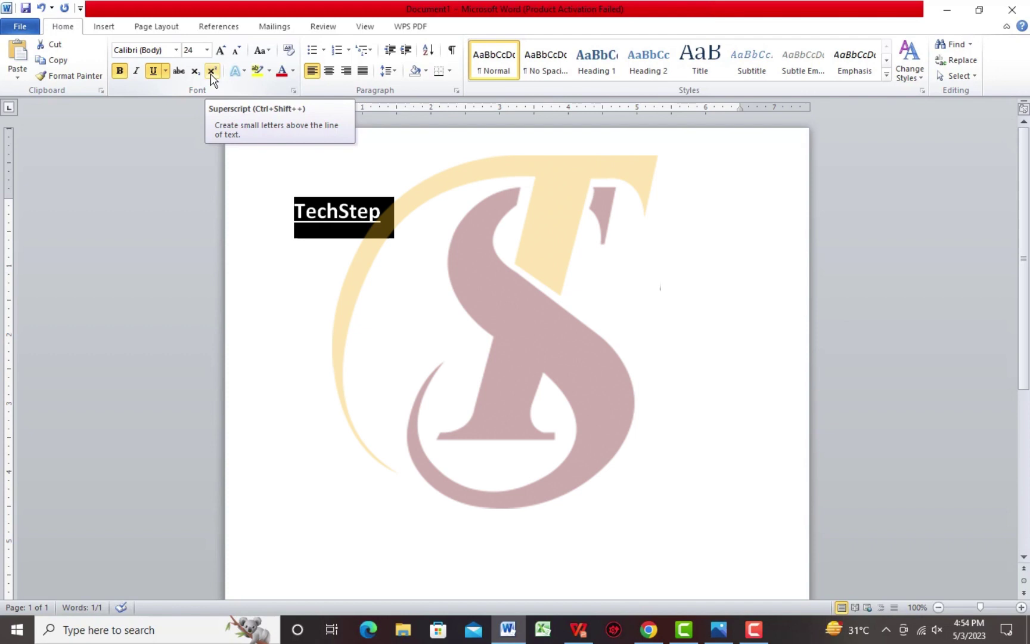
Step: Enlarge the TechStep text to font size 72 with Grow Font and reduce it to 28 with Shrink Font
{"action": "left_click", "coordinate": [218, 57]}
{"action": "left_click", "coordinate": [218, 57]}
{"action": "left_click", "coordinate": [218, 57]}
{"action": "left_click", "coordinate": [218, 57]}
{"action": "left_click", "coordinate": [218, 57]}
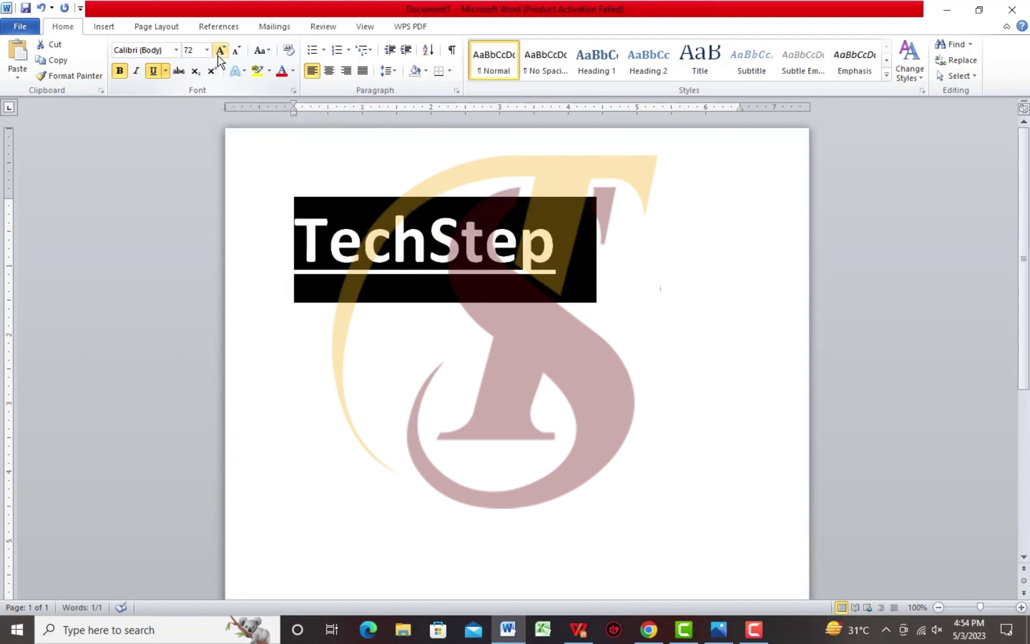
{"action": "left_click", "coordinate": [237, 52]}
{"action": "left_click", "coordinate": [238, 51]}
{"action": "left_click", "coordinate": [237, 52]}
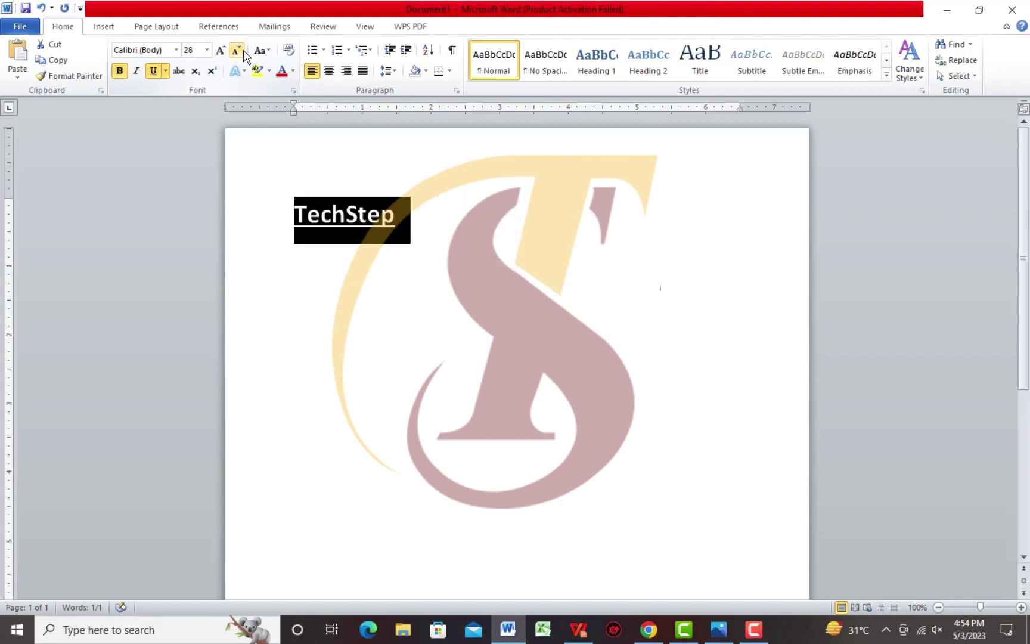
Step: Change the case of the TechStep text to lowercase and convert it to UPPERCASE
{"action": "left_click", "coordinate": [263, 51]}
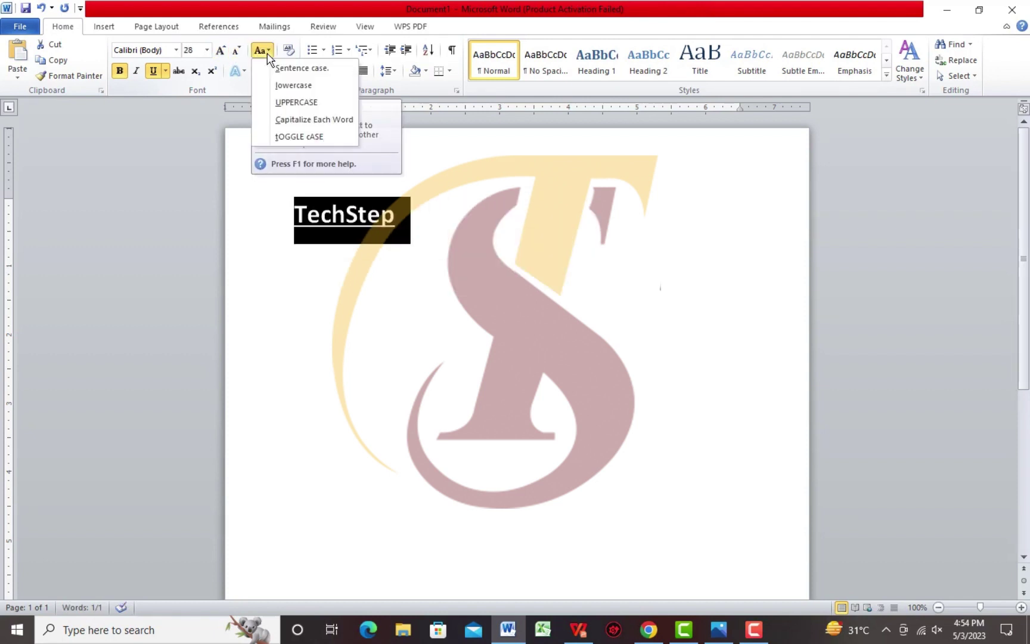
{"action": "left_click", "coordinate": [293, 87]}
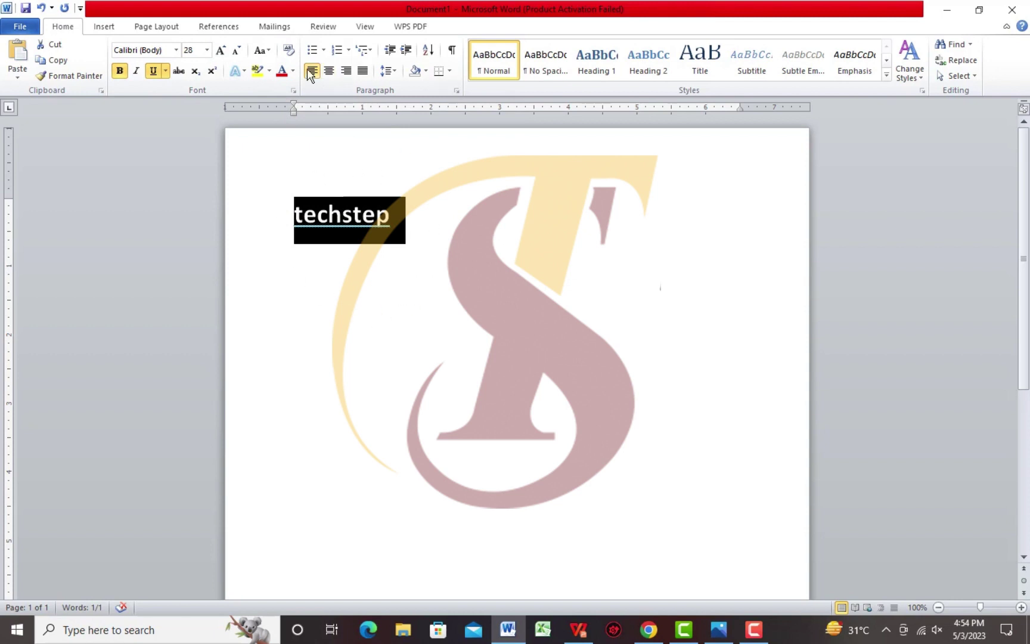
{"action": "left_click", "coordinate": [260, 51]}
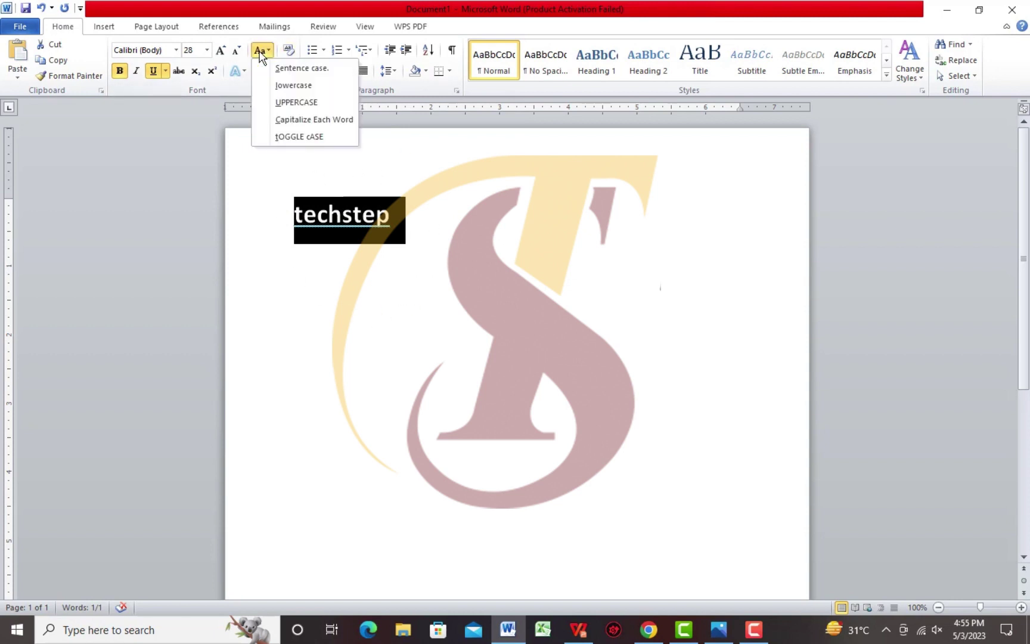
{"action": "left_click", "coordinate": [286, 103]}
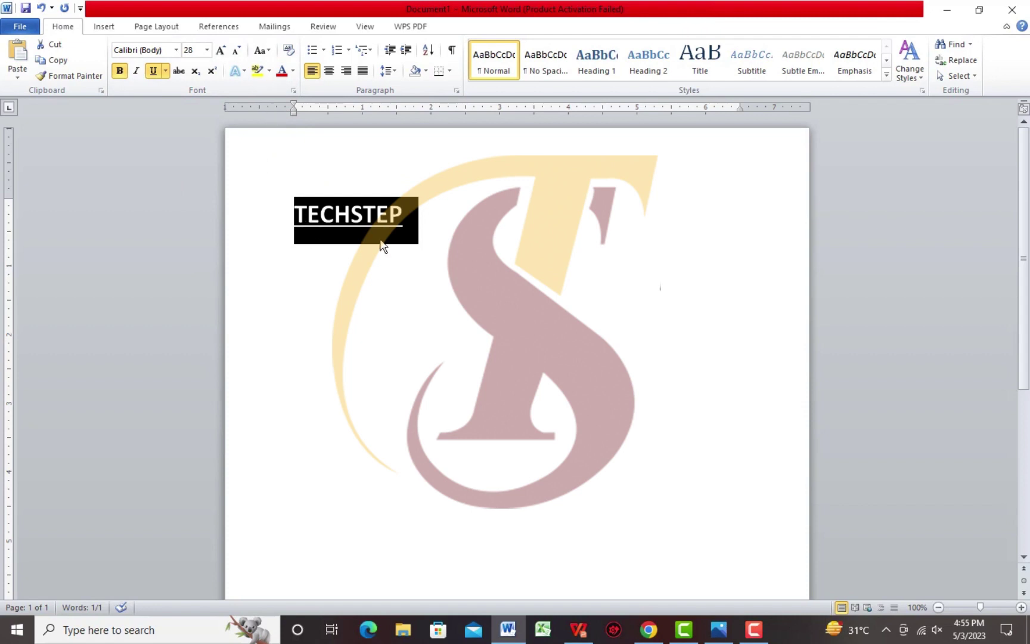
Step: Preview highlight colors on the TECHSTEP text without applying one, and set its font color to the darkest teal theme shade
{"action": "left_click", "coordinate": [270, 71]}
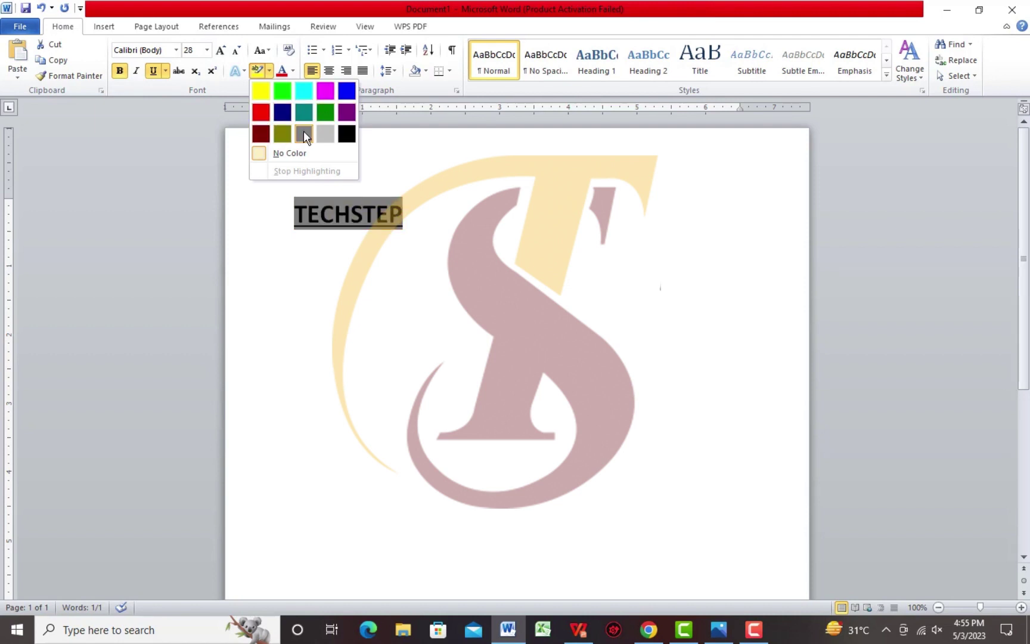
{"action": "left_click", "coordinate": [268, 229]}
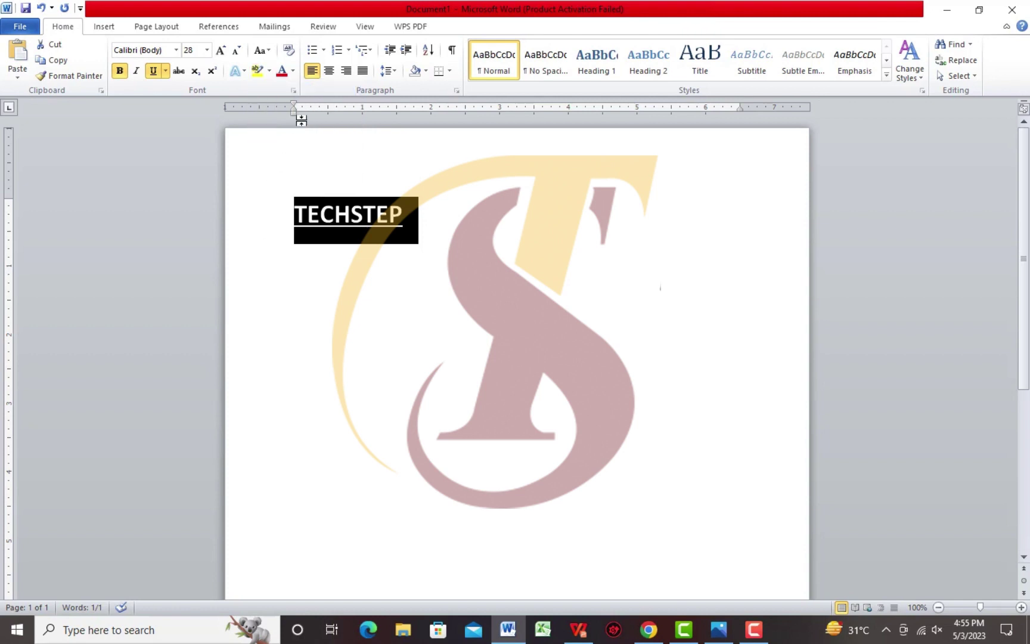
{"action": "left_click", "coordinate": [293, 73]}
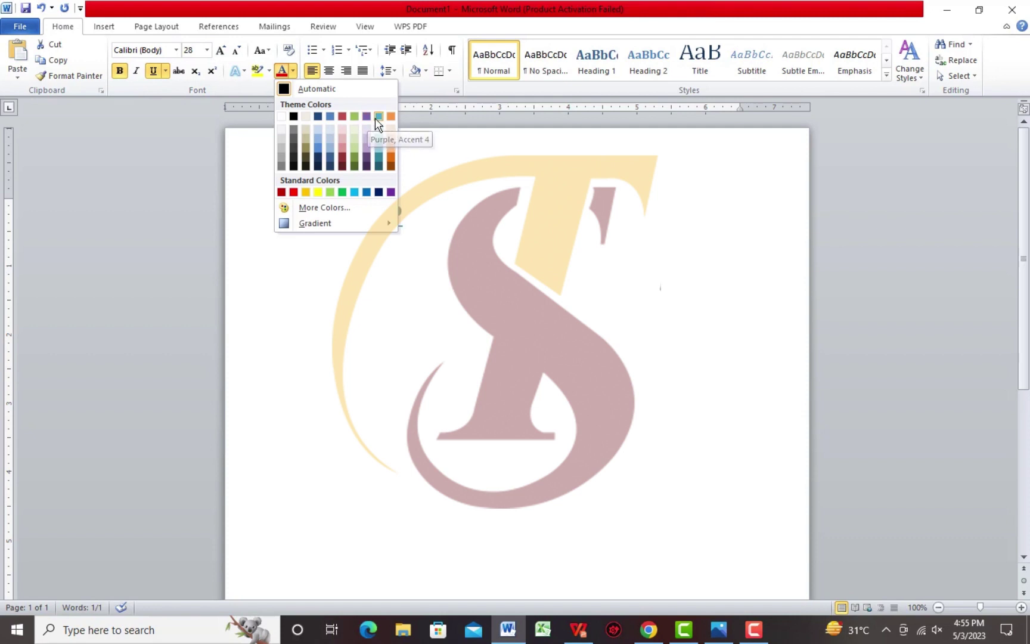
{"action": "left_click", "coordinate": [379, 168]}
{"action": "left_click", "coordinate": [430, 223]}
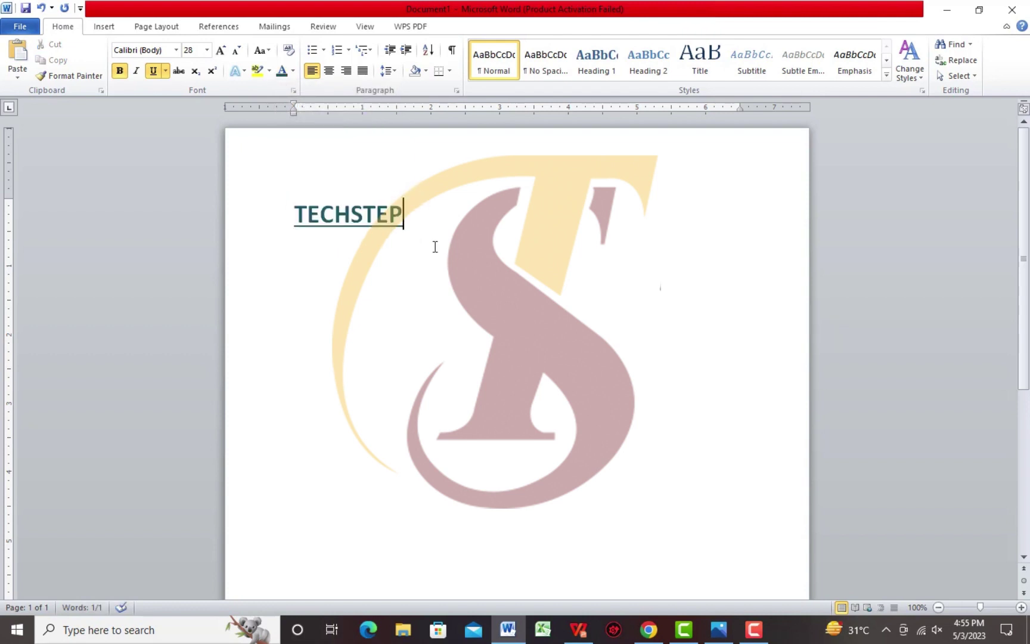
{"action": "left_click_drag", "start_coordinate": [411, 225], "coordinate": [287, 198]}
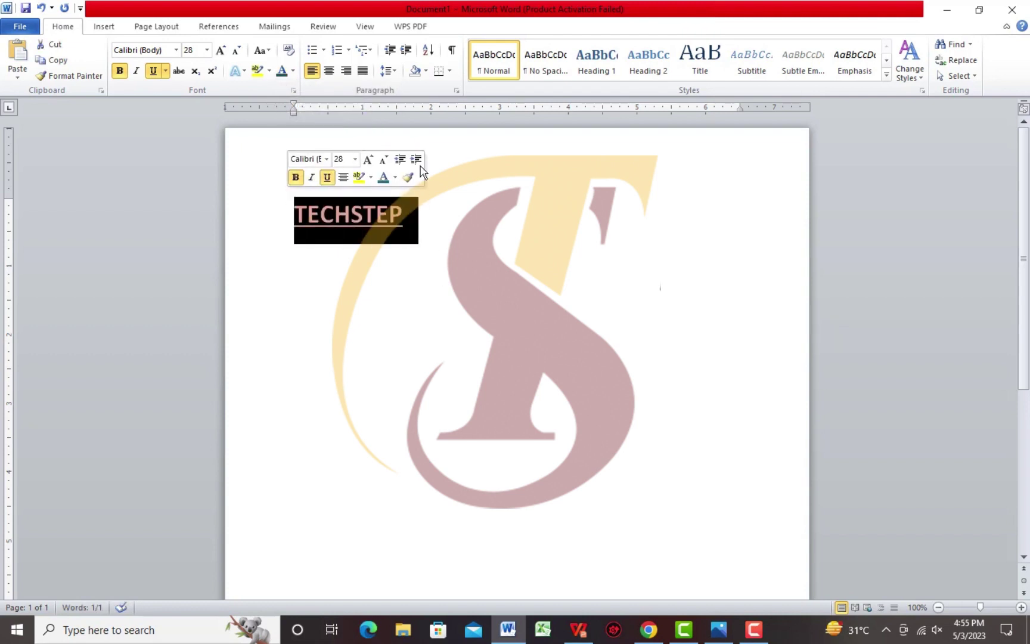
{"action": "left_click", "coordinate": [508, 200]}
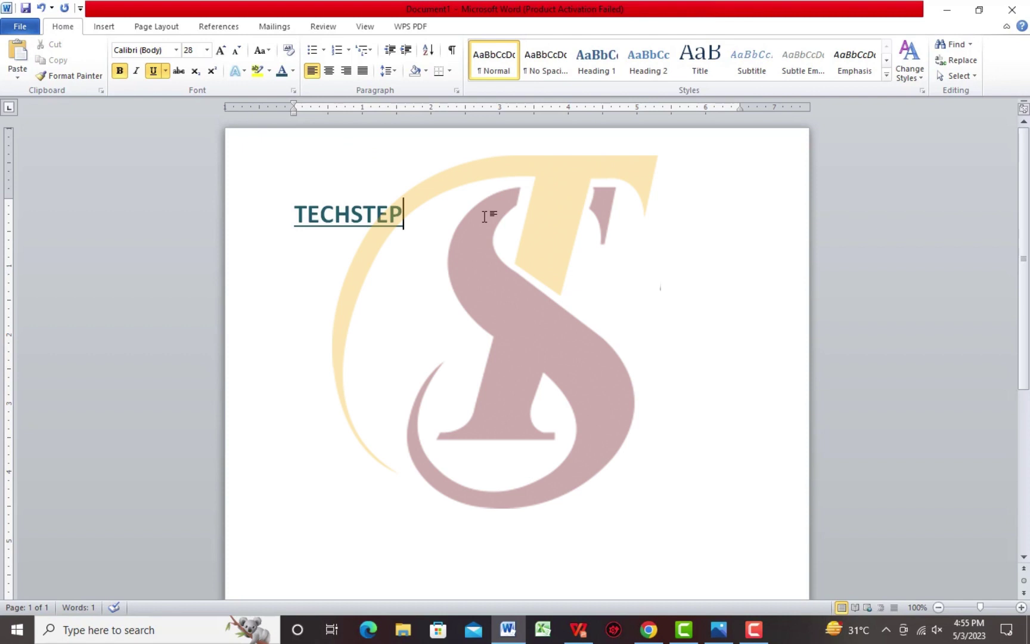